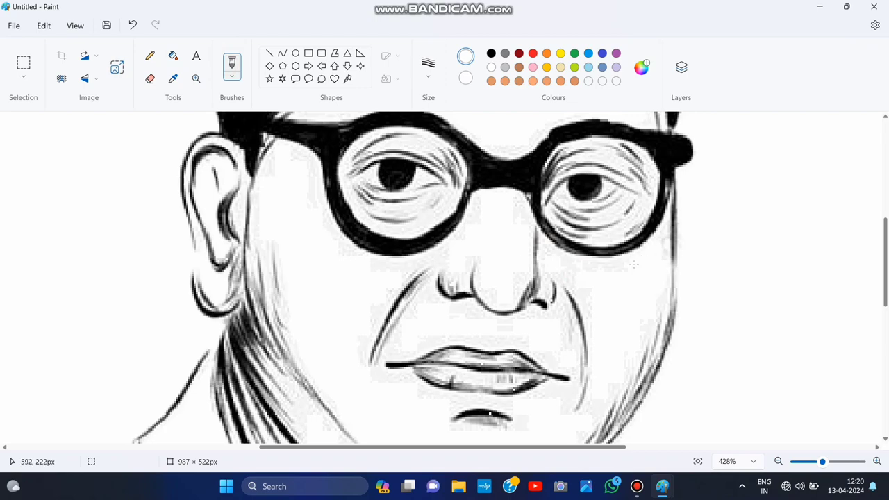
Step: Fill the white areas of the portrait's cheeks, nose and chin with the tan skin colour
click(173, 55)
scroll(445, 278, up, 5)
click(575, 80)
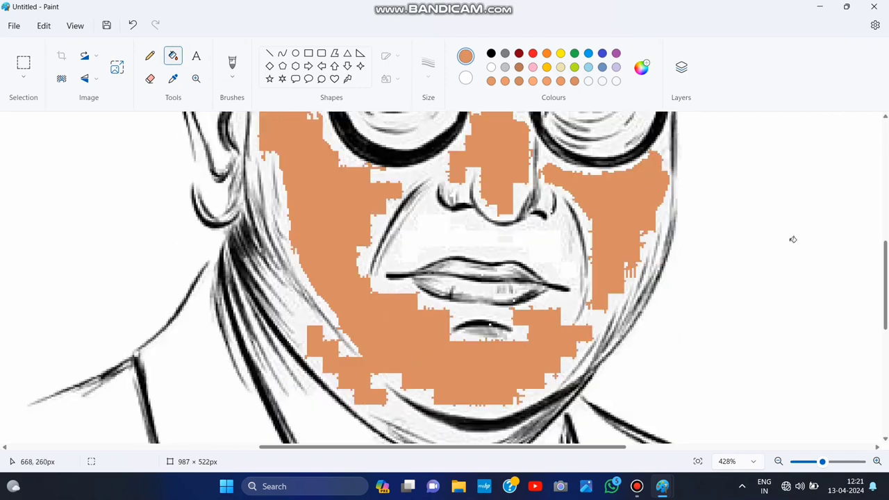
Step: Fill the remaining enclosed white areas of the face, including the strip above the upper lip, with the tan skin colour
scroll(445, 277, up, 5)
click(422, 180)
scroll(391, 299, up, 2)
scroll(391, 299, down, 4)
click(410, 267)
click(627, 248)
click(503, 386)
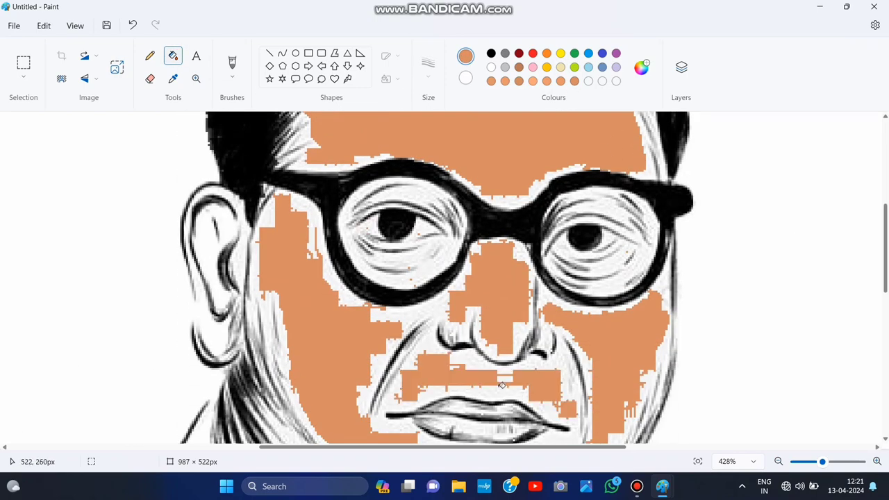
Step: Switch from filling to the brush and choose a thicker stroke size for painting the face
scroll(503, 386, down, 1)
scroll(503, 386, up, 4)
click(232, 65)
click(429, 66)
click(428, 176)
scroll(672, 317, down, 3)
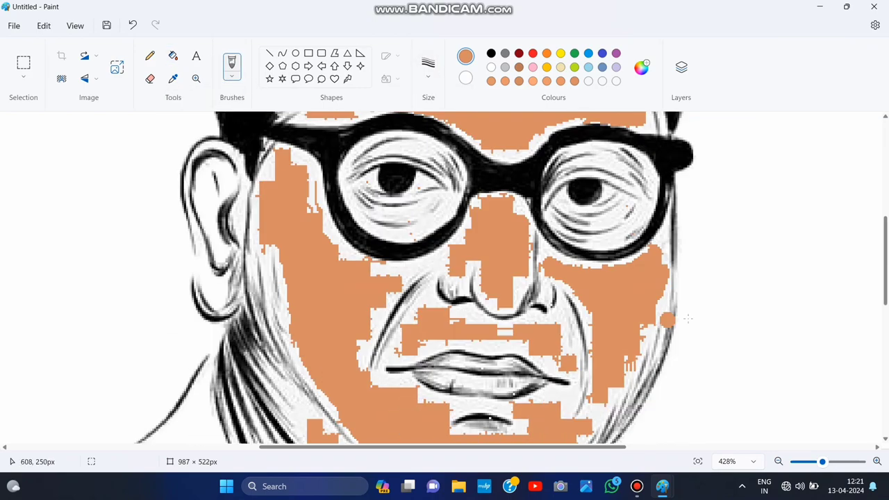
scroll(672, 317, up, 3)
Step: Try an adjusted tan shade by filling the forehead with it
click(641, 68)
click(353, 418)
click(173, 56)
click(477, 207)
Step: Mix a brighter tan in the colour editor and refill the forehead and the other skin areas with it
click(641, 68)
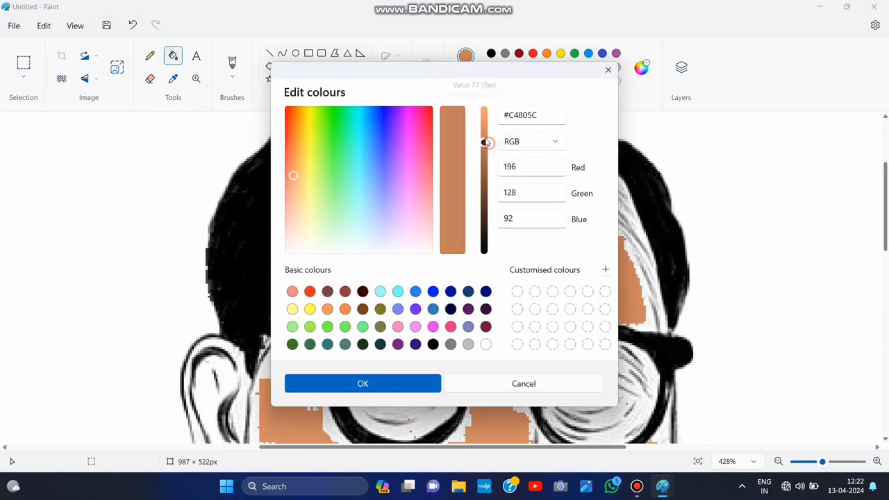
drag(485, 142, 485, 123)
click(362, 383)
click(502, 295)
scroll(528, 289, down, 3)
click(453, 397)
scroll(453, 397, down, 2)
scroll(537, 248, up, 5)
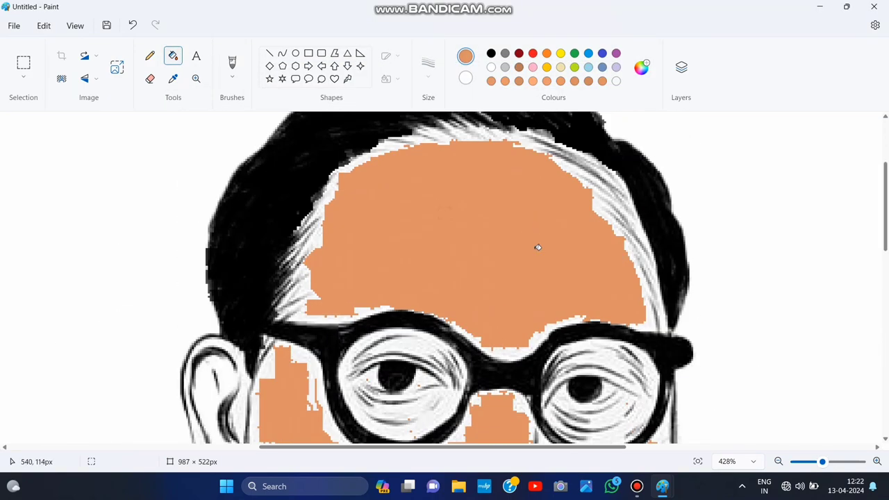
Step: Try to paint the ragged edge between the forehead and the hairline with a solid tan brush
click(641, 68)
click(401, 379)
click(235, 71)
mouse_move(401, 157)
mouse_down()
mouse_move(385, 149)
mouse_move(366, 156)
mouse_up()
key(ctrl+z)
drag(457, 148, 341, 175)
scroll(627, 207, up, 3)
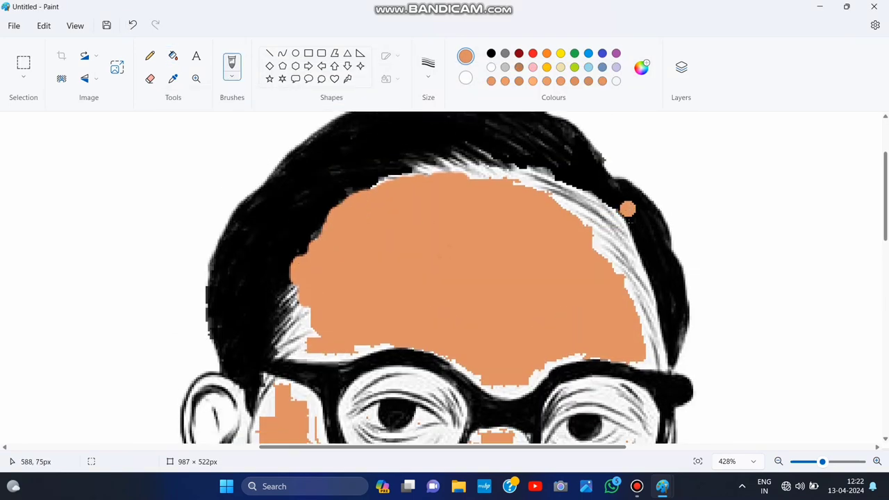
Step: Switch to a softer, textured brush and blend the tan skin into the hairline on the forehead's left side
click(232, 77)
click(236, 305)
mouse_move(420, 240)
mouse_down()
mouse_move(361, 261)
mouse_move(314, 294)
mouse_up()
scroll(299, 292, down, 1)
mouse_move(334, 191)
mouse_down()
mouse_move(388, 195)
mouse_move(332, 229)
mouse_up()
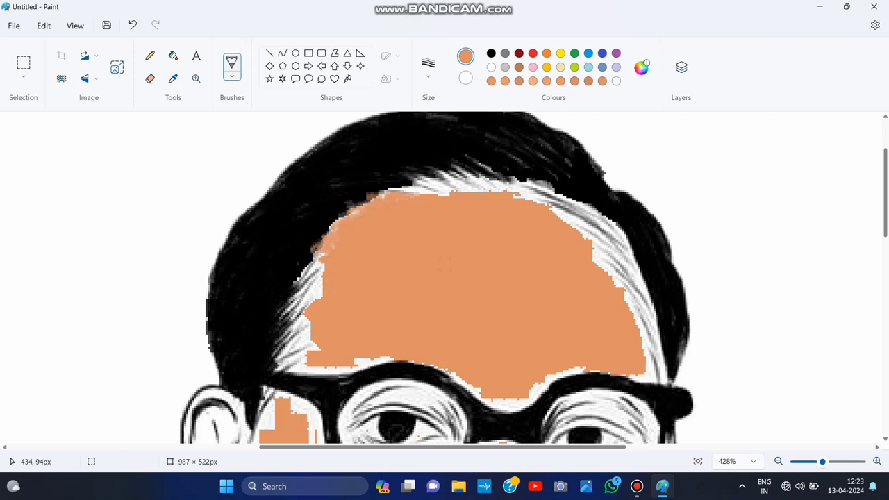
drag(319, 257, 298, 302)
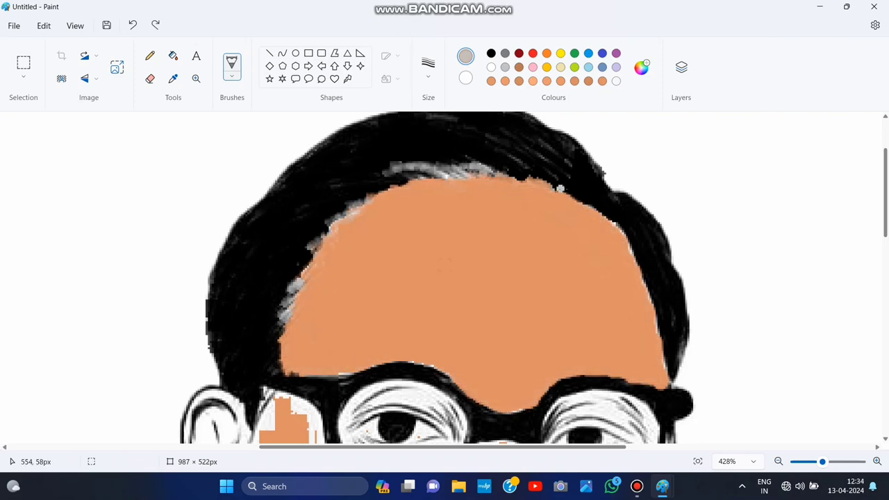
Step: Paint grey highlight strands into the hair right of the forehead and soften the left hairline with black
mouse_move(560, 188)
mouse_down()
mouse_move(508, 159)
mouse_move(551, 168)
mouse_move(599, 205)
mouse_up()
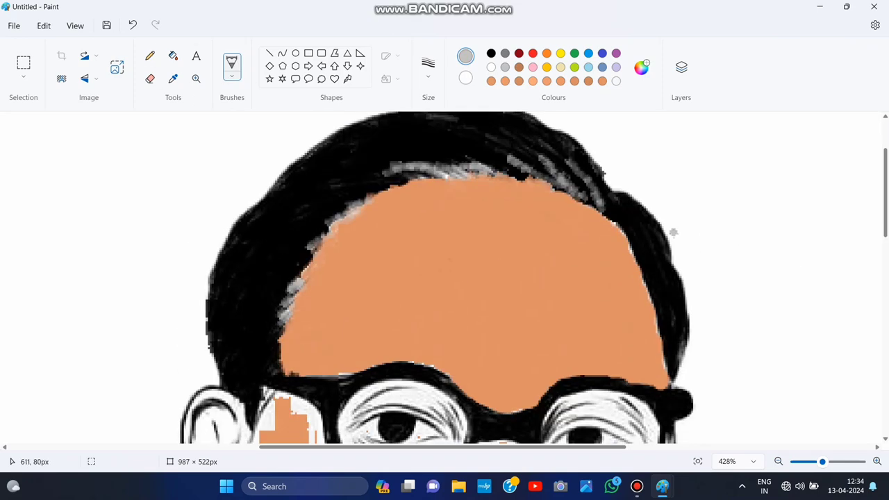
scroll(340, 157, up, 2)
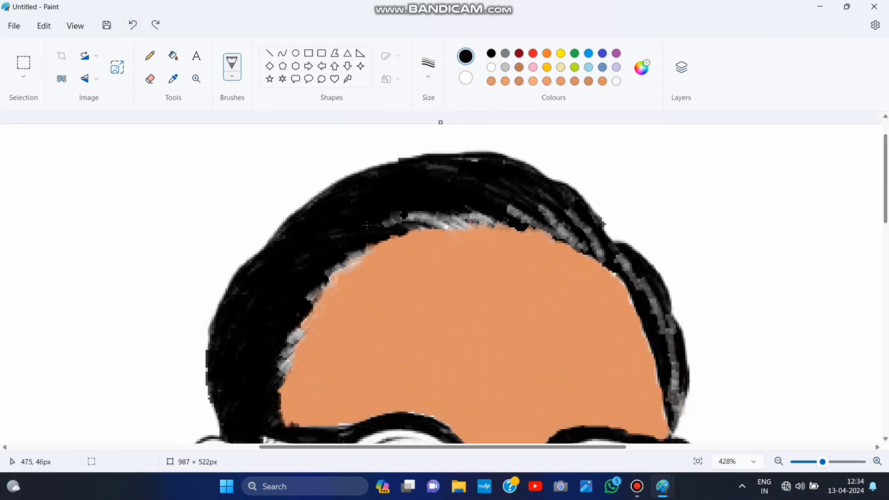
scroll(314, 177, down, 3)
drag(300, 226, 276, 275)
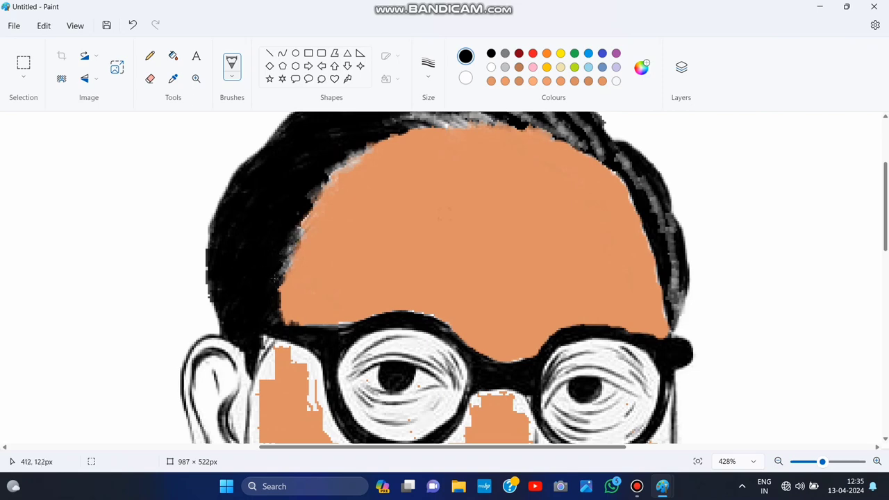
Step: Paint light grey highlight strands across the top of the hair and undo the last two changes
scroll(507, 150, up, 2)
click(504, 68)
drag(426, 137, 477, 141)
drag(428, 147, 519, 154)
drag(499, 152, 570, 162)
click(133, 25)
click(134, 25)
Step: Paint long, curved light grey highlight strands through the left side of the hair
drag(300, 189, 379, 172)
mouse_move(230, 298)
mouse_down()
mouse_move(292, 264)
mouse_move(370, 189)
mouse_up()
scroll(407, 280, down, 3)
scroll(407, 280, up, 3)
drag(235, 354, 286, 291)
drag(237, 336, 298, 271)
Step: Tone down the grey hair highlights with black textured strokes, undoing the first attempt
click(491, 53)
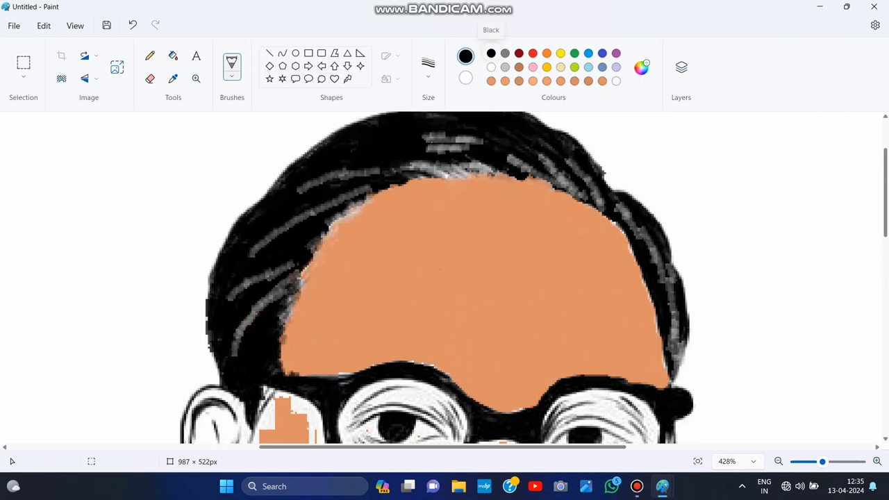
mouse_move(303, 191)
mouse_down()
mouse_move(275, 230)
mouse_move(263, 275)
mouse_move(300, 276)
mouse_up()
key(ctrl+z)
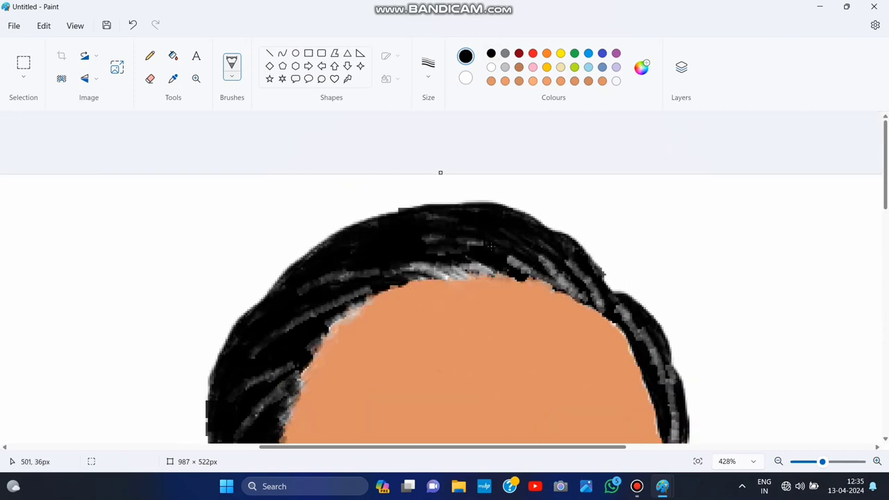
mouse_move(403, 170)
mouse_down()
mouse_move(493, 152)
mouse_move(600, 179)
mouse_move(652, 257)
mouse_move(670, 323)
mouse_up()
scroll(569, 308, down, 3)
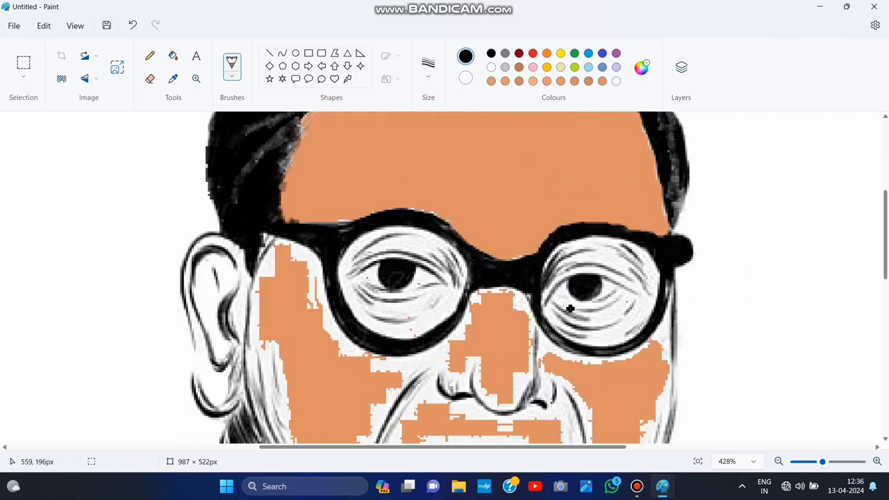
Step: Paint the white gaps on the left cheek and below the left lens with a solid tan brush
scroll(569, 307, up, 2)
click(601, 81)
click(232, 77)
click(243, 250)
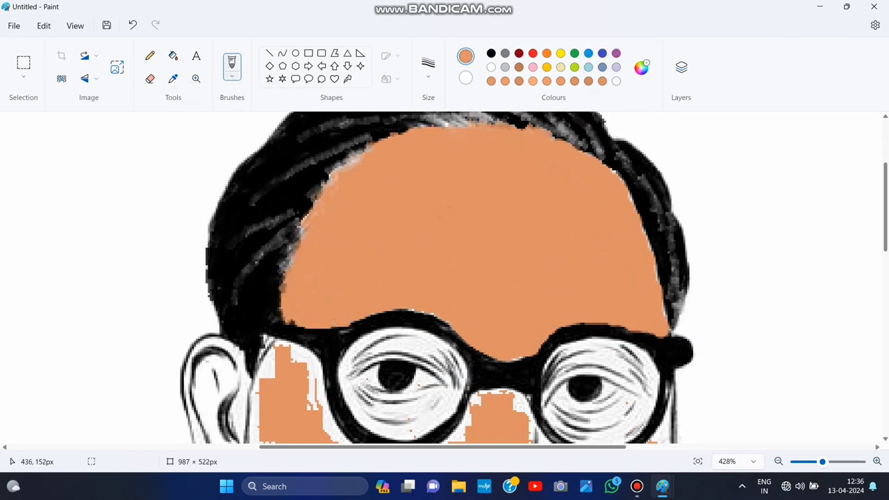
scroll(515, 314, down, 2)
mouse_move(455, 349)
mouse_down()
mouse_move(445, 364)
mouse_move(430, 360)
mouse_move(308, 290)
mouse_move(340, 342)
mouse_move(365, 351)
mouse_move(444, 350)
mouse_move(465, 320)
mouse_up()
mouse_move(311, 264)
mouse_down()
mouse_move(313, 278)
mouse_move(269, 261)
mouse_move(305, 249)
mouse_move(259, 281)
mouse_up()
Step: Paint the remaining white edge of the left cheek beside the ear in tan with a different brush size
click(491, 53)
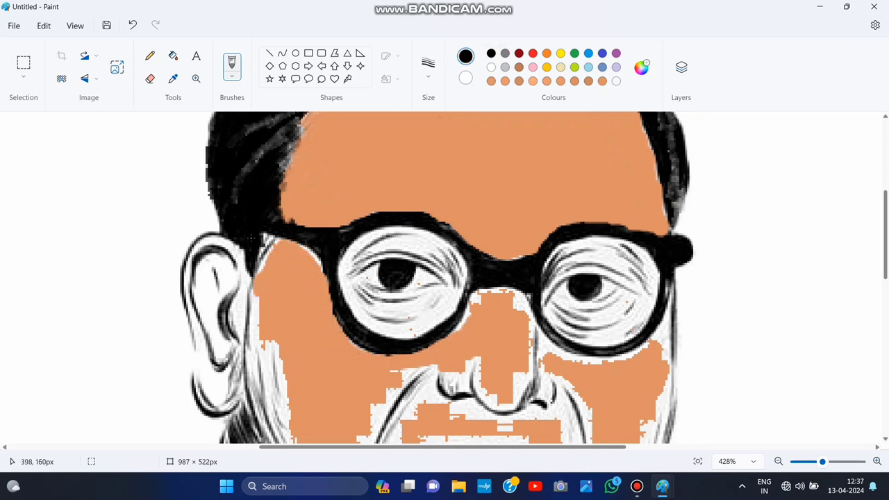
click(602, 80)
scroll(377, 321, up, 2)
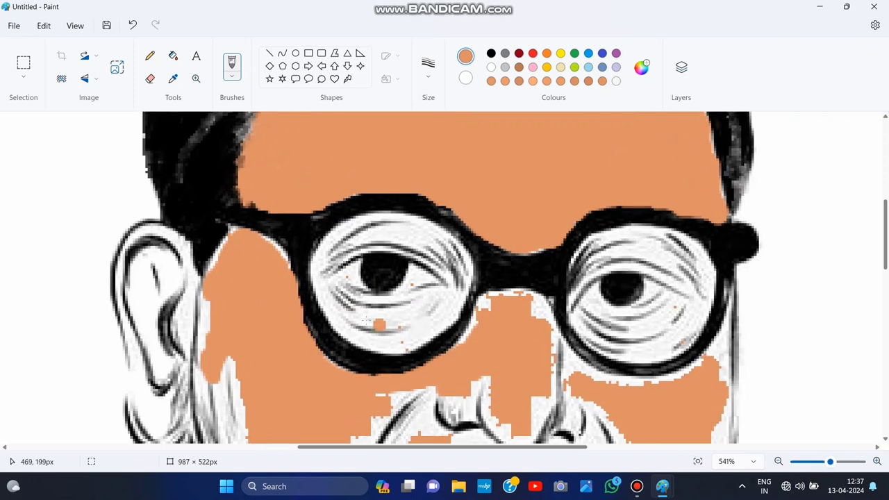
click(428, 65)
click(428, 99)
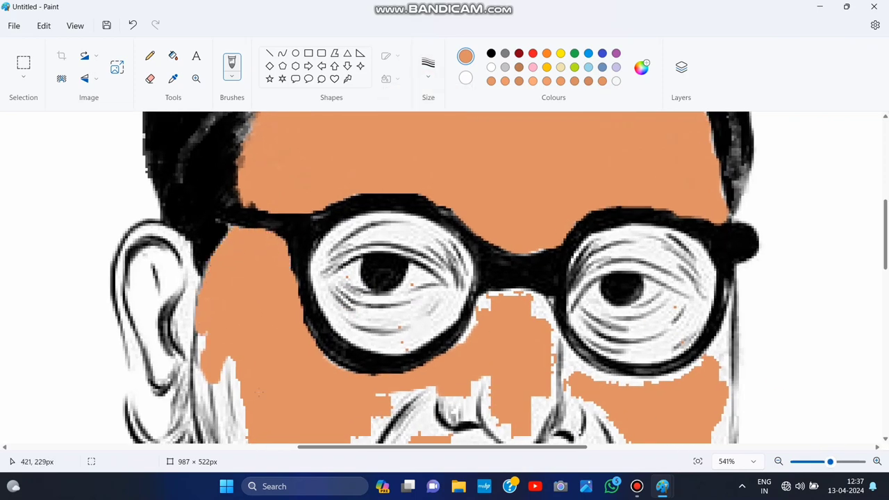
scroll(203, 312, down, 3)
scroll(222, 292, down, 1)
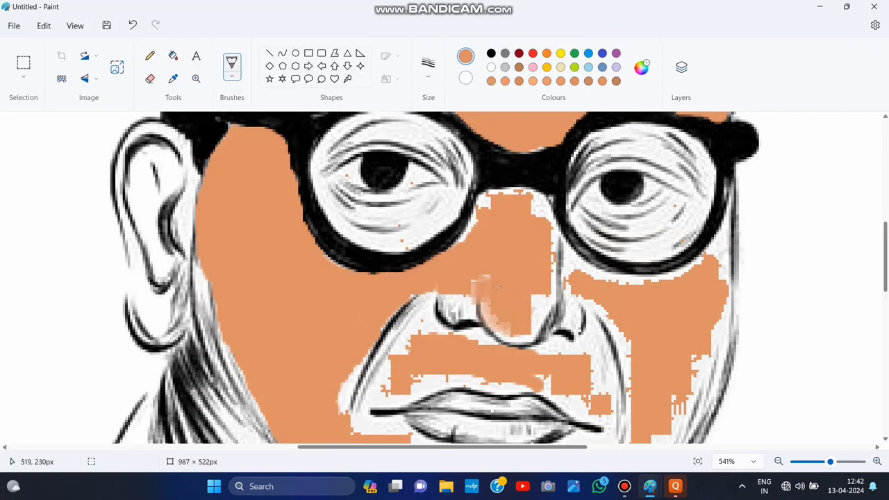
Step: Blend tan over the nose, upper lip area and mouth with the textured brush, leaving their outlines faint
mouse_move(468, 304)
mouse_down()
mouse_move(479, 280)
mouse_move(544, 306)
mouse_up()
drag(402, 337, 403, 346)
mouse_move(467, 268)
mouse_down()
mouse_move(455, 315)
mouse_move(395, 349)
mouse_move(376, 390)
mouse_move(354, 353)
mouse_move(520, 311)
mouse_move(479, 329)
mouse_move(444, 282)
mouse_move(461, 278)
mouse_move(548, 201)
mouse_move(505, 285)
mouse_up()
scroll(354, 353, down, 2)
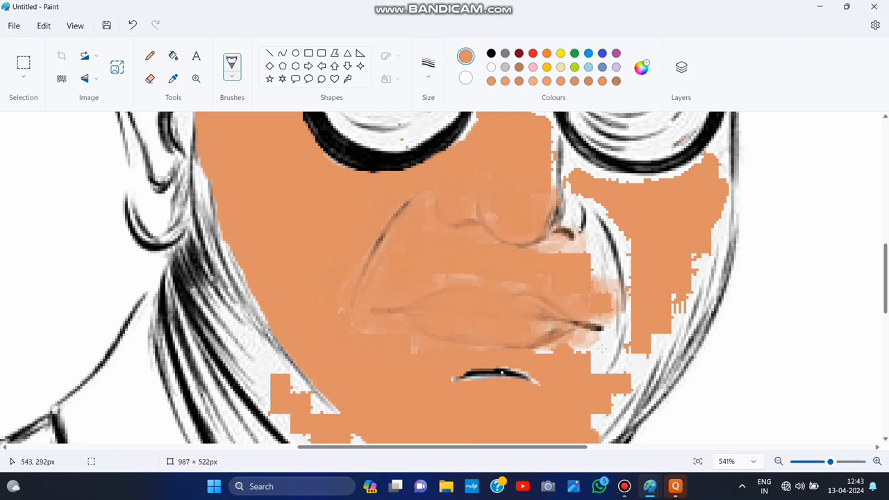
Step: Paint skin tone down the right side of the nose towards the mouth
scroll(472, 210, up, 4)
scroll(473, 210, up, 1)
mouse_move(536, 245)
mouse_down()
mouse_move(495, 267)
mouse_move(481, 262)
mouse_move(473, 297)
mouse_move(542, 275)
mouse_move(565, 381)
mouse_up()
scroll(444, 278, up, 4)
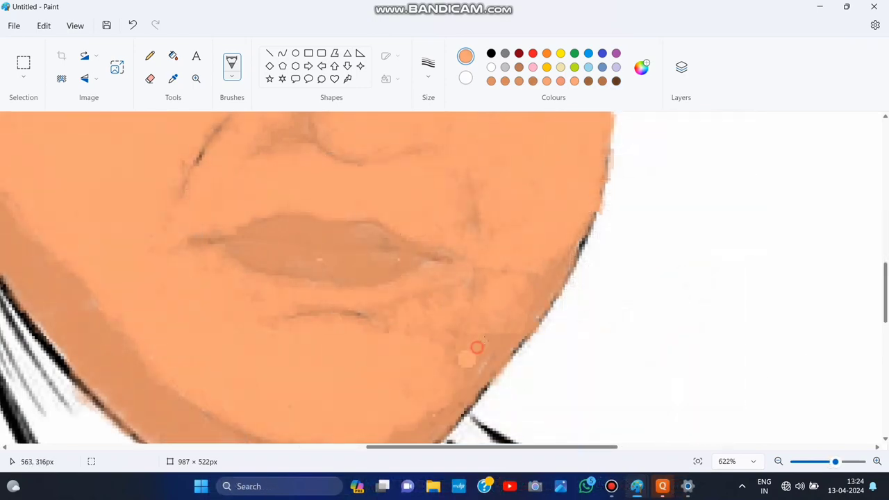
Step: Cover the darker patches along the right jaw and chin with the lighter skin tone
scroll(718, 400, up, 3)
scroll(718, 401, down, 2)
drag(454, 345, 483, 337)
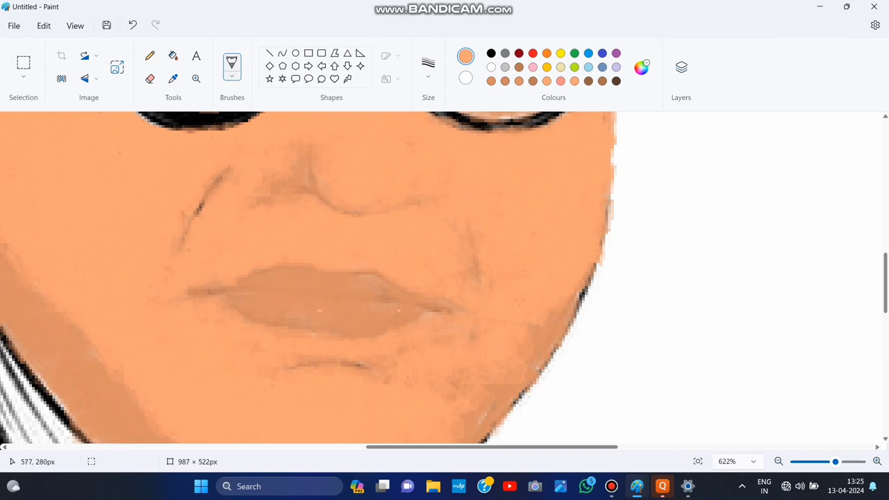
drag(583, 289, 533, 332)
drag(556, 316, 534, 347)
drag(484, 377, 458, 393)
scroll(479, 347, down, 2)
drag(530, 266, 464, 321)
Step: Smooth the skin around the nose and above the upper lip with the lighter skin tone
scroll(434, 291, up, 5)
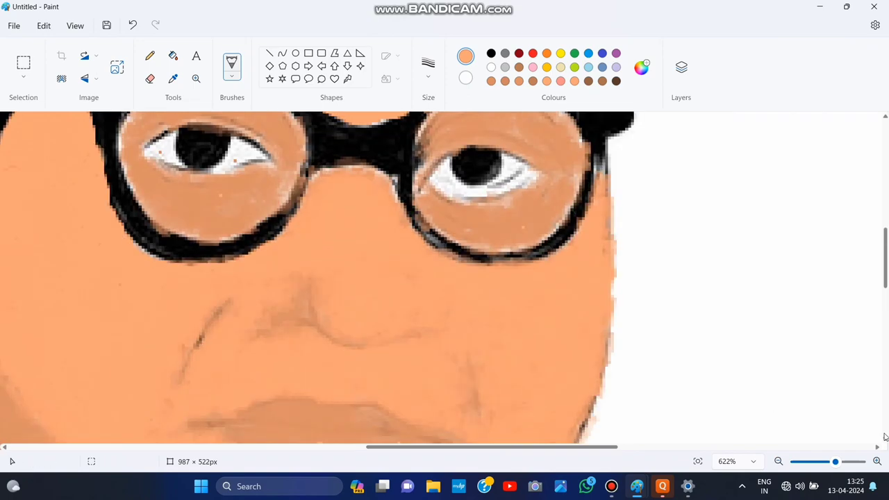
scroll(433, 361, down, 3)
scroll(375, 222, up, 1)
drag(835, 461, 840, 462)
mouse_move(324, 218)
mouse_down()
mouse_move(248, 201)
mouse_move(286, 207)
mouse_move(275, 228)
mouse_move(283, 181)
mouse_move(285, 231)
mouse_up()
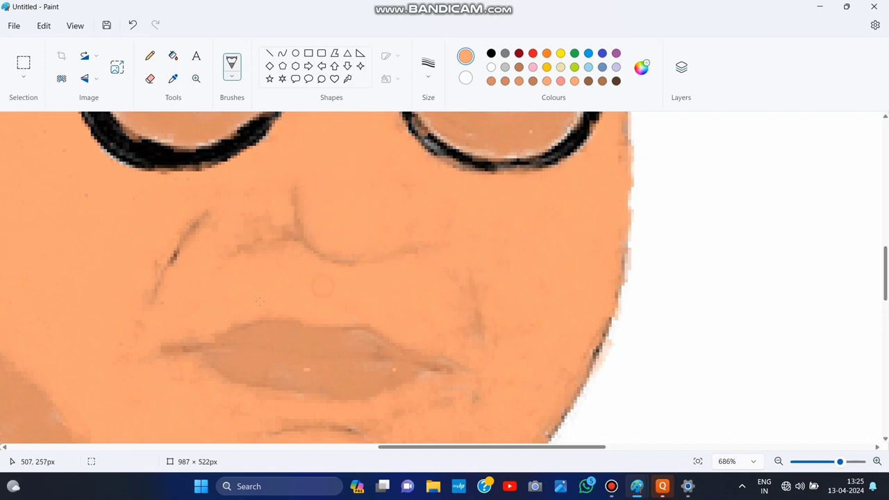
scroll(243, 218, up, 1)
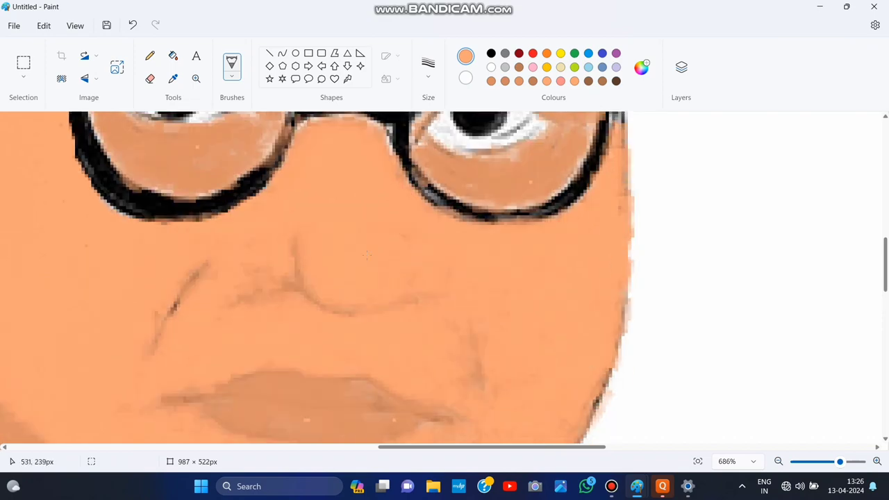
scroll(332, 257, down, 1)
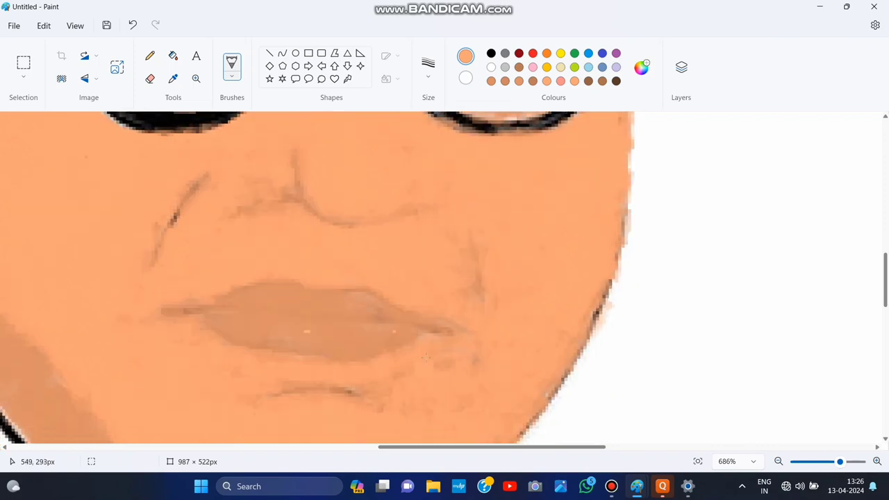
scroll(319, 271, up, 1)
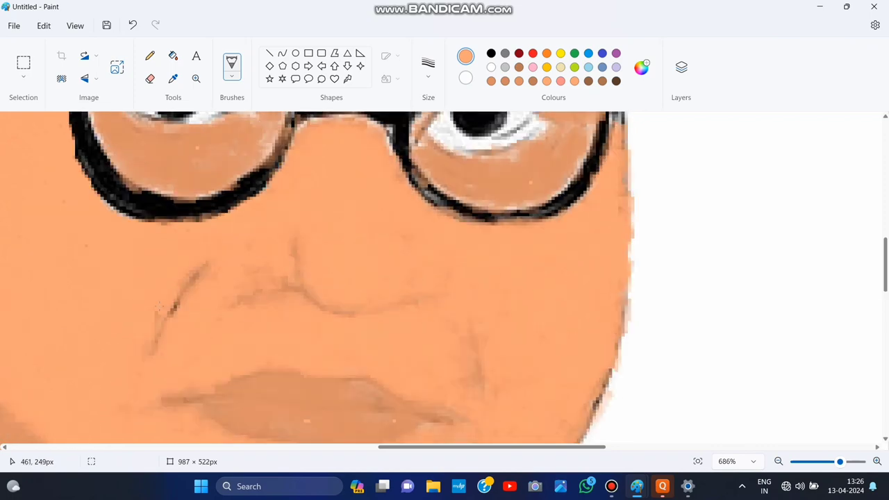
Step: Clean up the skin around the right smile line and thin the crease below the lower lip
scroll(389, 326, down, 3)
scroll(408, 333, up, 2)
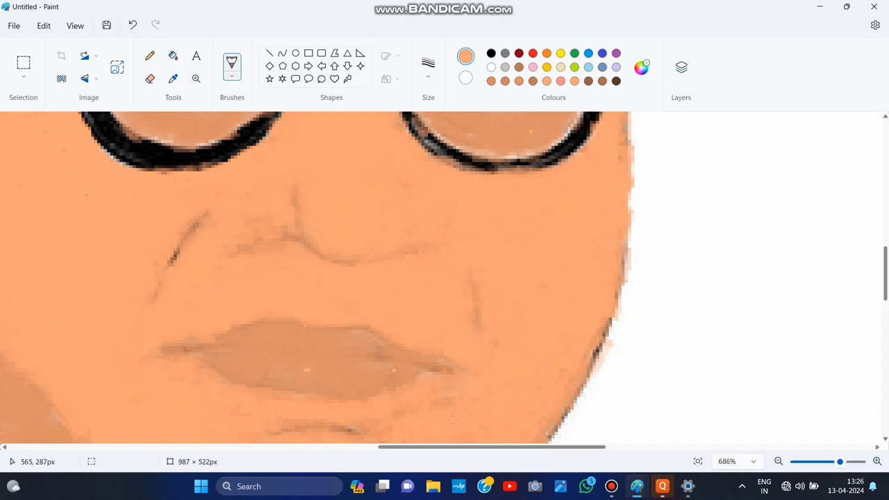
scroll(408, 333, down, 2)
drag(382, 344, 288, 330)
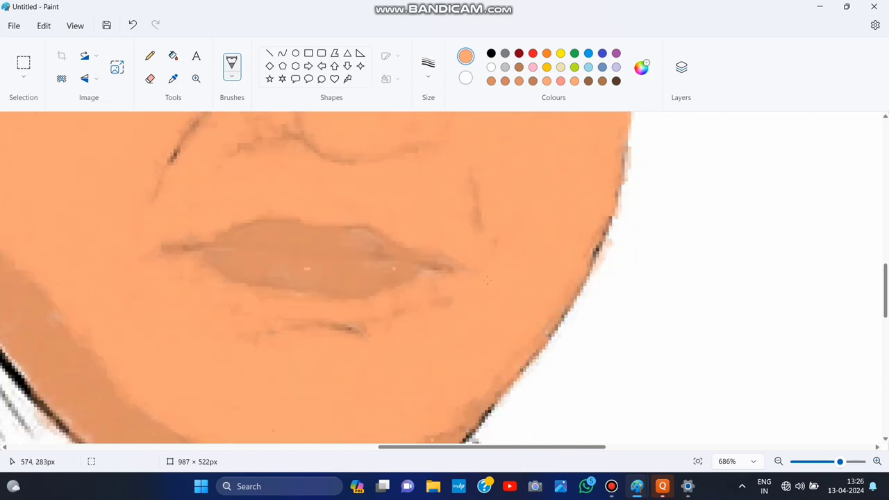
drag(344, 319, 358, 331)
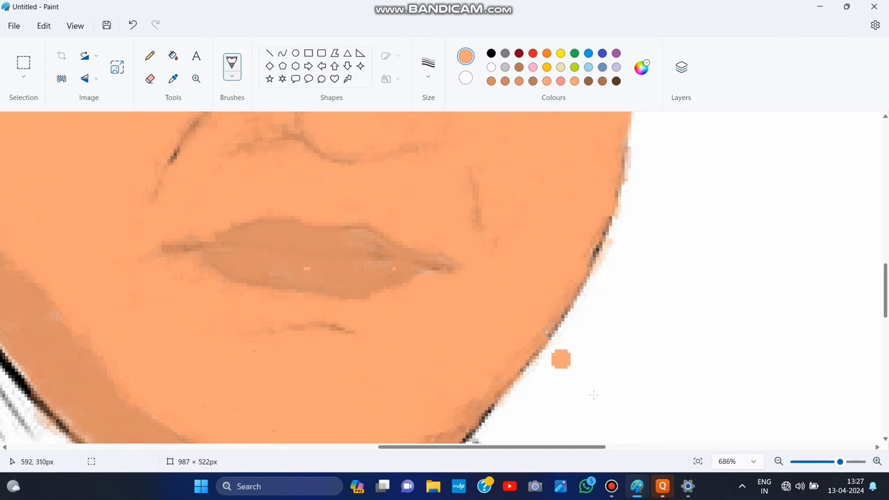
Step: Choose a brush, mix a new skin shade and add a faint contour along the right side of the nose
scroll(561, 359, up, 3)
click(232, 75)
click(250, 101)
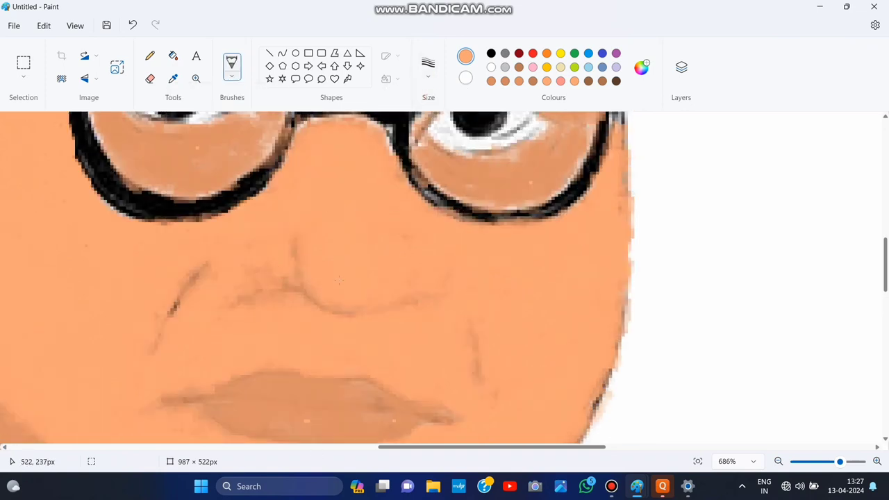
click(641, 68)
click(361, 382)
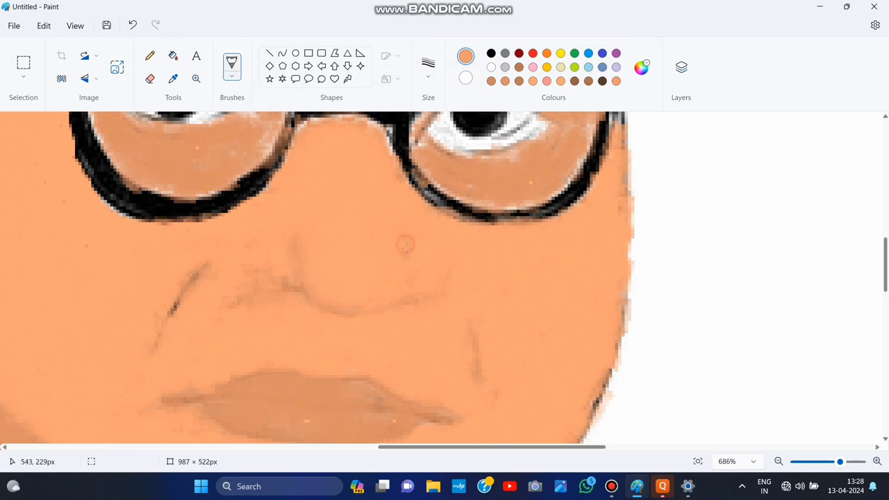
scroll(309, 356, up, 1)
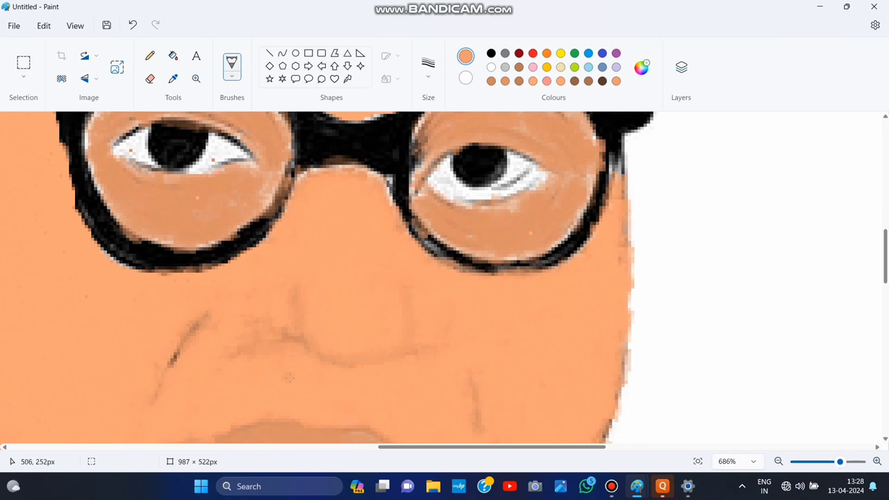
Step: Soften the dark left smile line and shade the right smile line and nostril contours with skin tones
scroll(290, 377, down, 1)
click(160, 337)
scroll(306, 354, down, 2)
scroll(312, 357, up, 1)
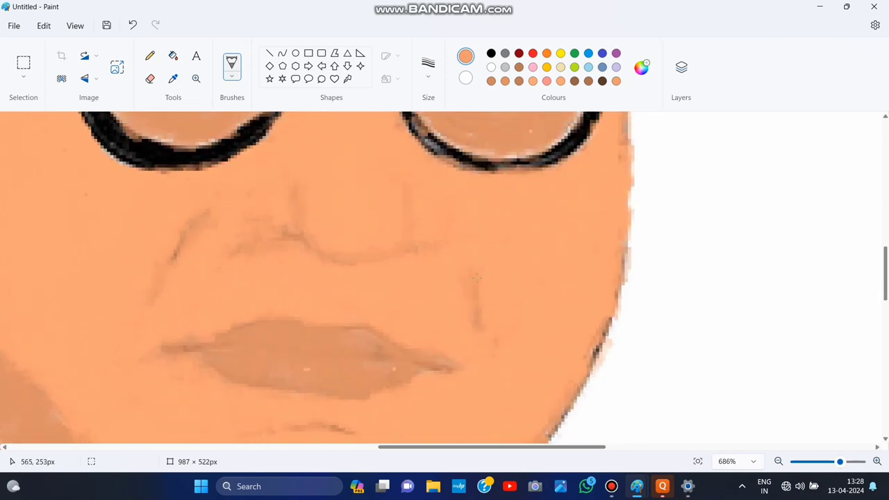
scroll(319, 364, up, 1)
scroll(330, 375, down, 2)
scroll(337, 377, up, 2)
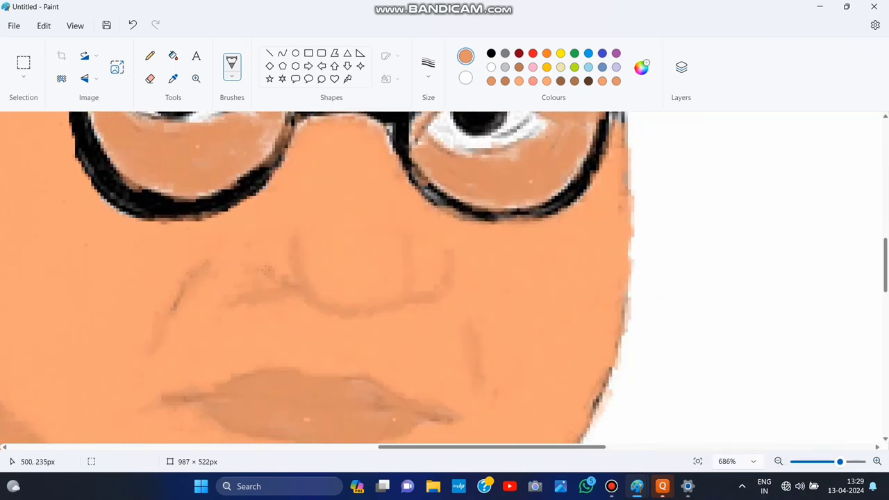
Step: Deepen the shading of the left nostril and the underside of the nose with the darker skin tone
scroll(250, 274, up, 1)
scroll(293, 243, down, 2)
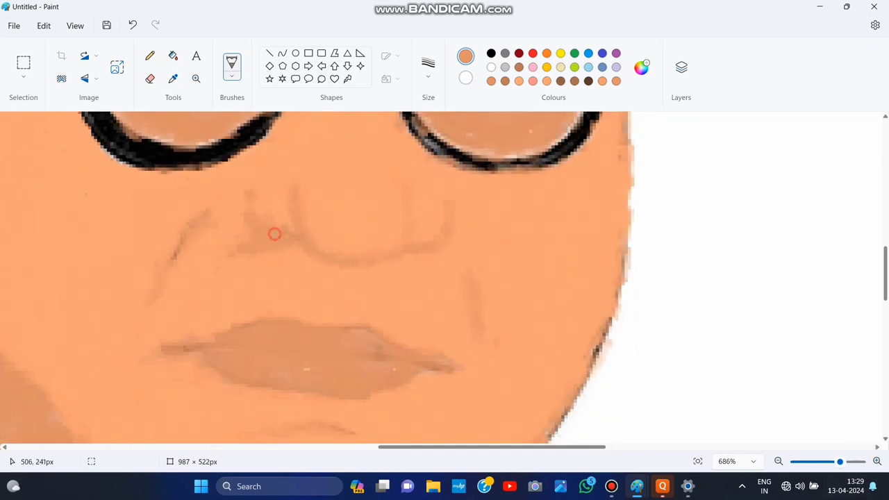
scroll(275, 234, up, 1)
scroll(275, 234, down, 1)
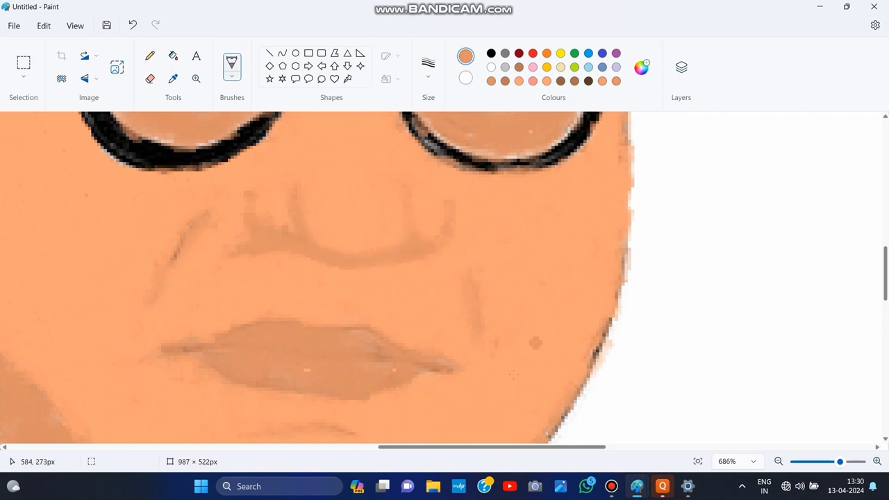
Step: Fill and extend the corners of the lips with brown, undoing a stray stroke
scroll(514, 375, up, 1)
click(132, 25)
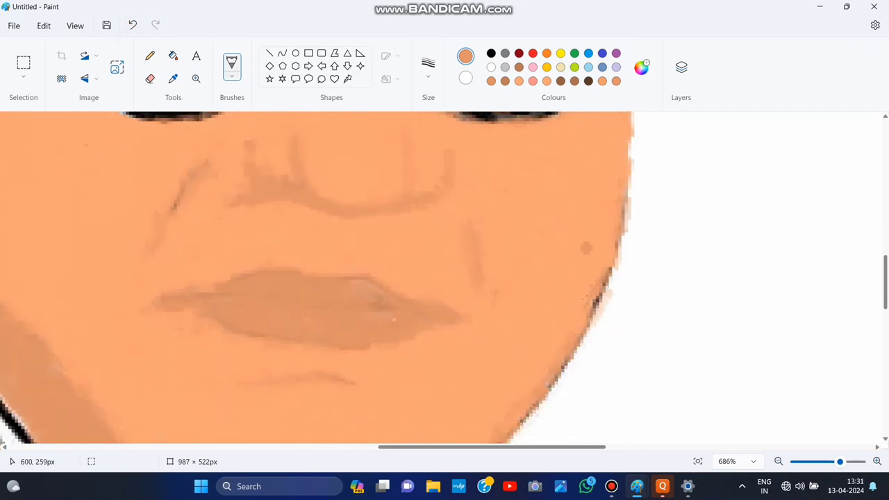
scroll(339, 297, up, 1)
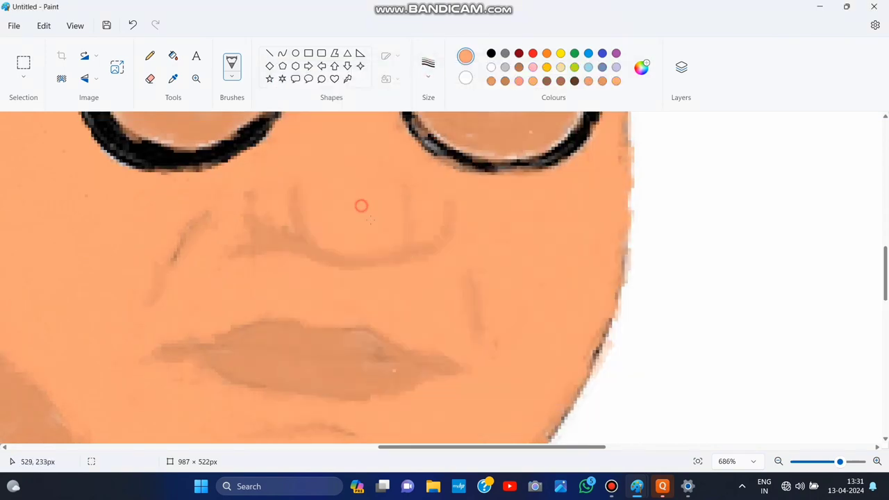
Step: Change the brush size and fade the nose and nostril shading with the lighter skin tone
click(428, 67)
click(426, 122)
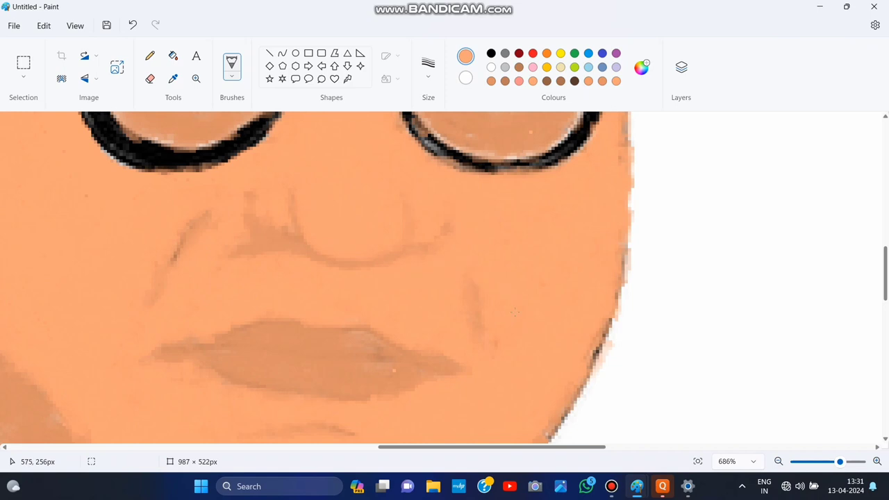
mouse_move(285, 261)
mouse_down()
mouse_move(241, 257)
mouse_move(267, 186)
mouse_up()
scroll(254, 207, up, 1)
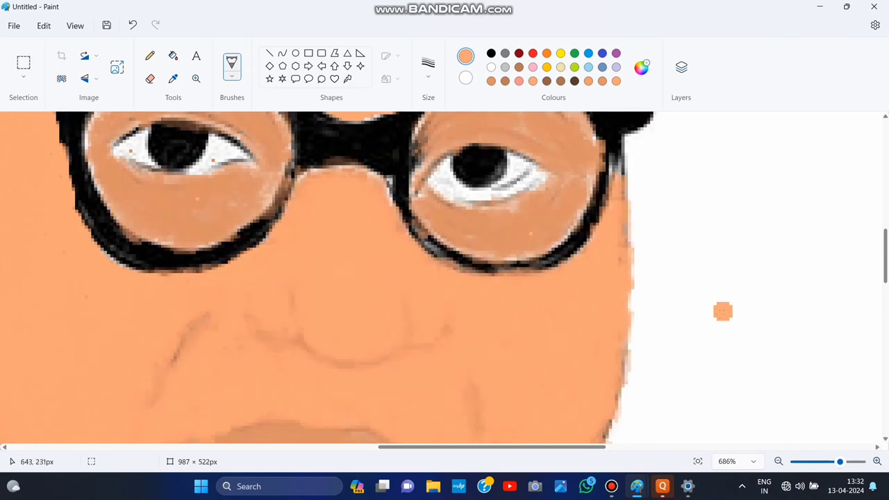
scroll(449, 248, down, 2)
scroll(437, 292, up, 1)
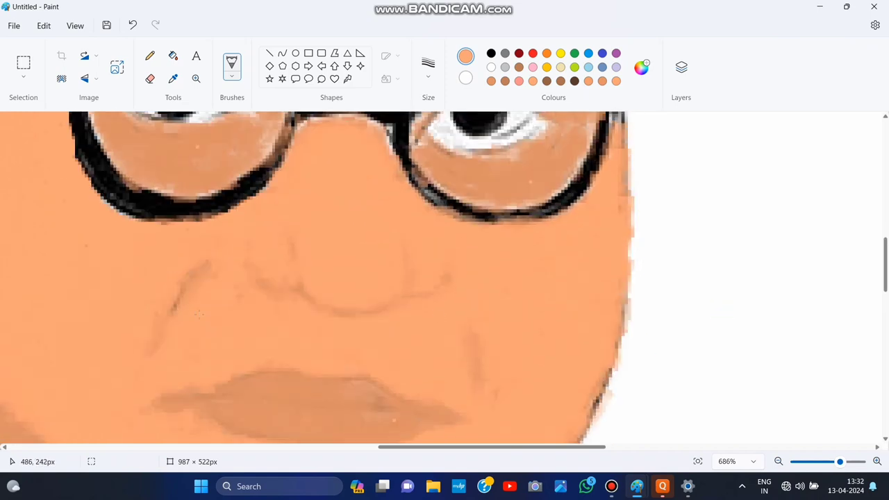
Step: Paint a pale cream highlight on the centre of the forehead and blend its edges with skin tones
scroll(681, 315, down, 5)
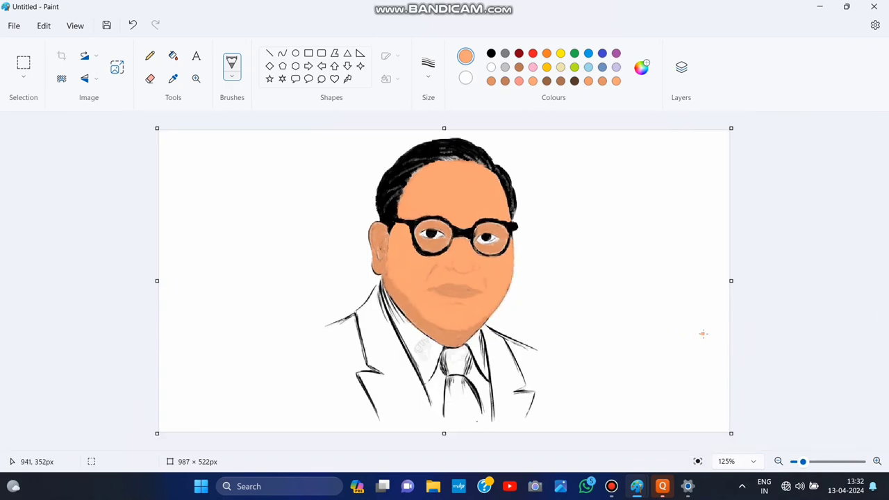
drag(804, 463, 844, 462)
drag(500, 448, 533, 450)
scroll(590, 230, down, 1)
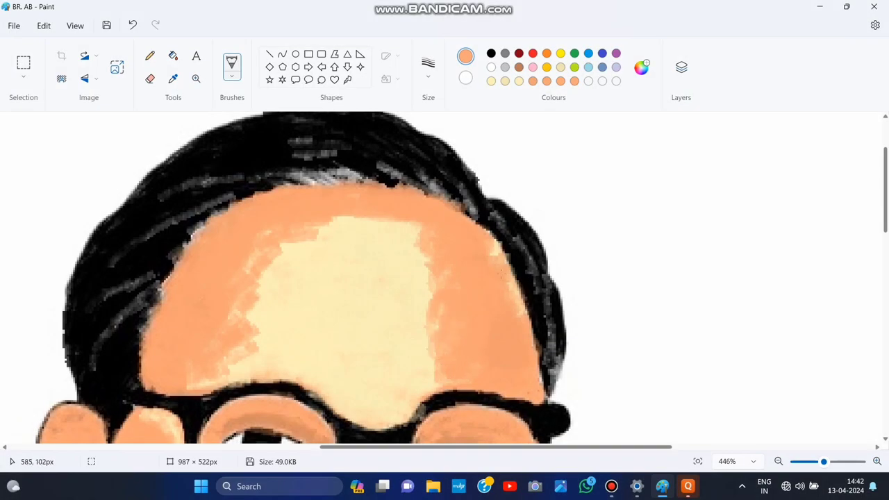
scroll(657, 242, down, 3)
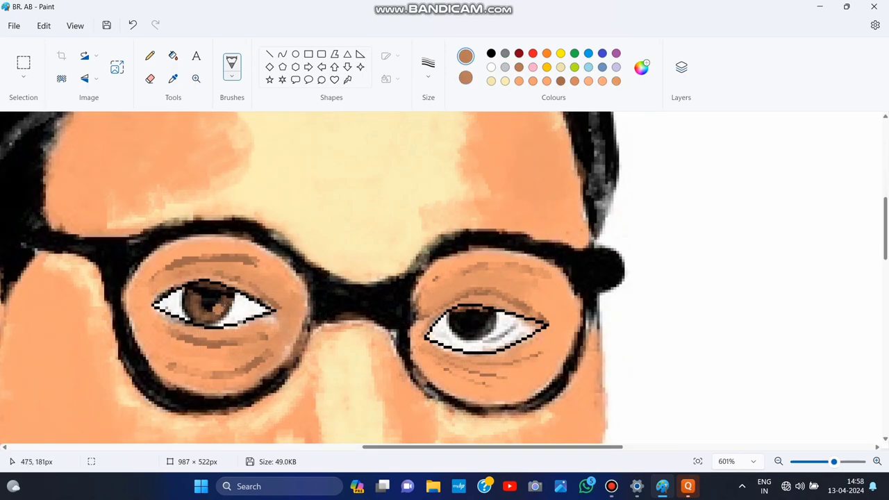
Step: Undo the last strokes on the left iris and repaint both irises brown around the black pupils
click(132, 25)
click(133, 26)
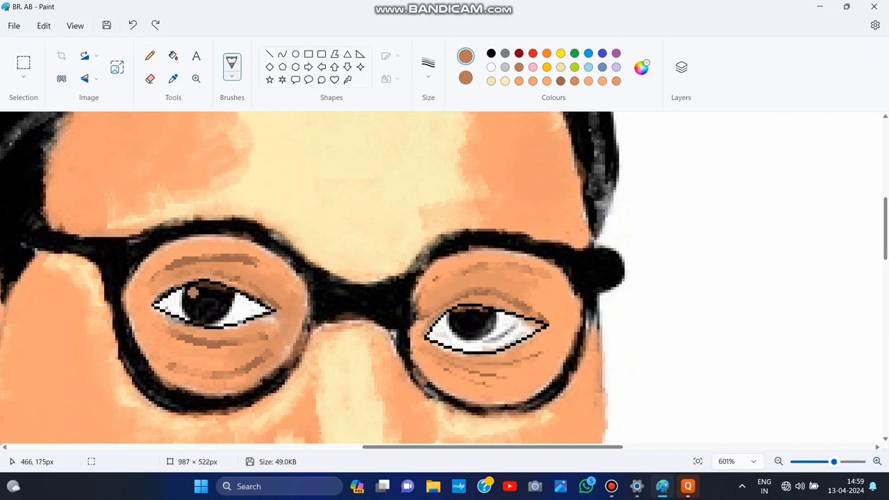
mouse_move(193, 292)
mouse_down()
mouse_move(204, 318)
mouse_move(228, 294)
mouse_move(198, 309)
mouse_up()
mouse_move(456, 320)
mouse_down()
mouse_move(484, 325)
mouse_move(464, 331)
mouse_up()
Step: Shade the inner curve of the ear with a darker skin tone, undoing the unwanted strokes
click(698, 461)
scroll(771, 417, up, 2)
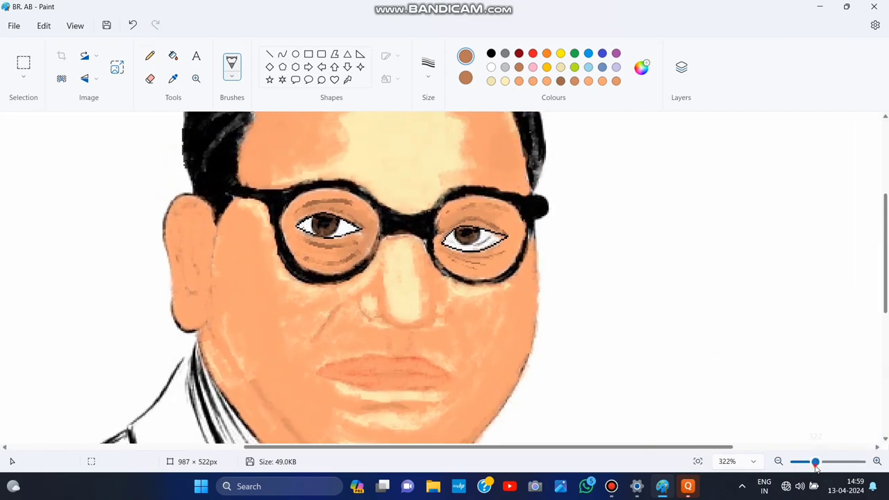
drag(815, 464, 829, 463)
drag(590, 447, 462, 447)
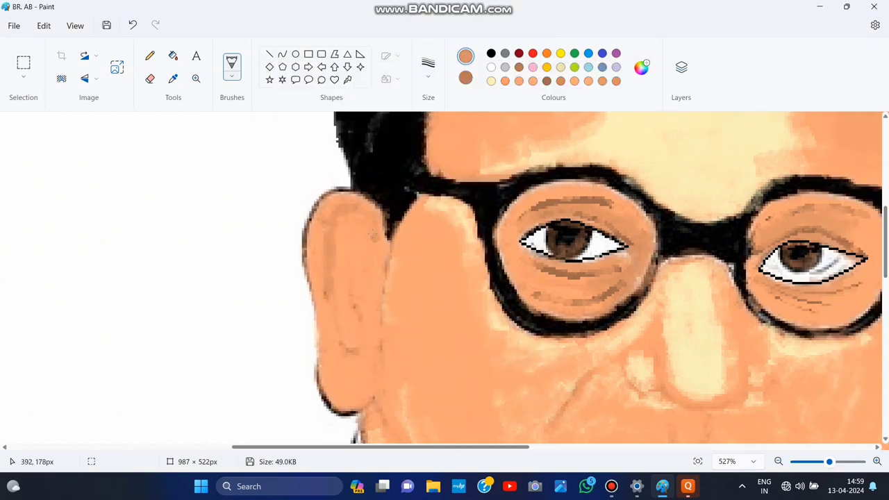
click(132, 25)
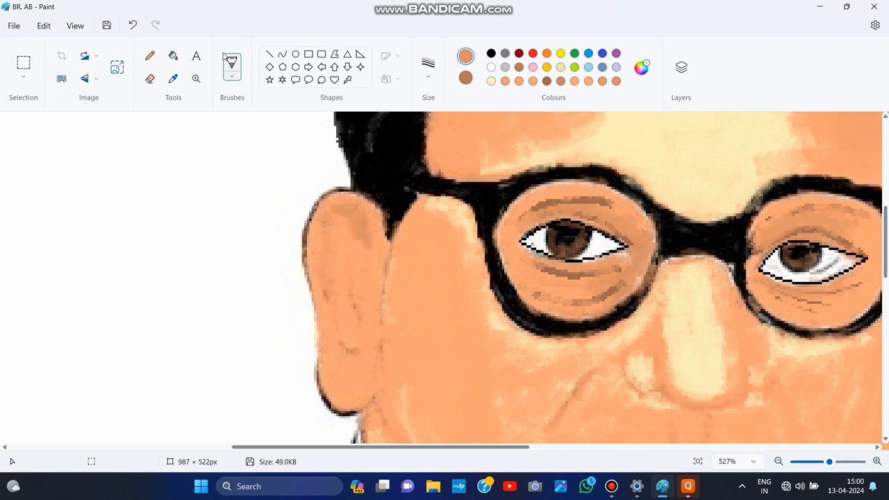
click(132, 25)
drag(326, 228, 326, 236)
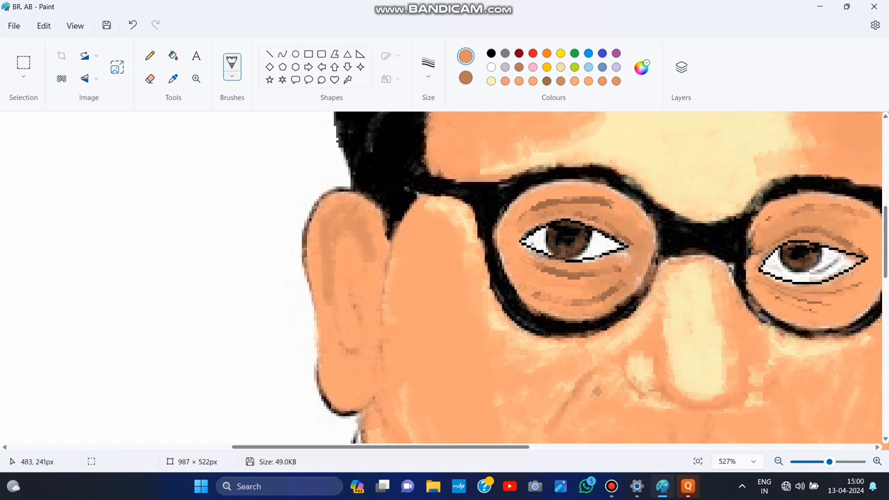
Step: Shade the ear's edge beside the cheek and soften its dark outer outline with the darker skin tone
mouse_move(372, 287)
mouse_down()
mouse_move(375, 318)
mouse_move(352, 416)
mouse_up()
drag(323, 362, 324, 382)
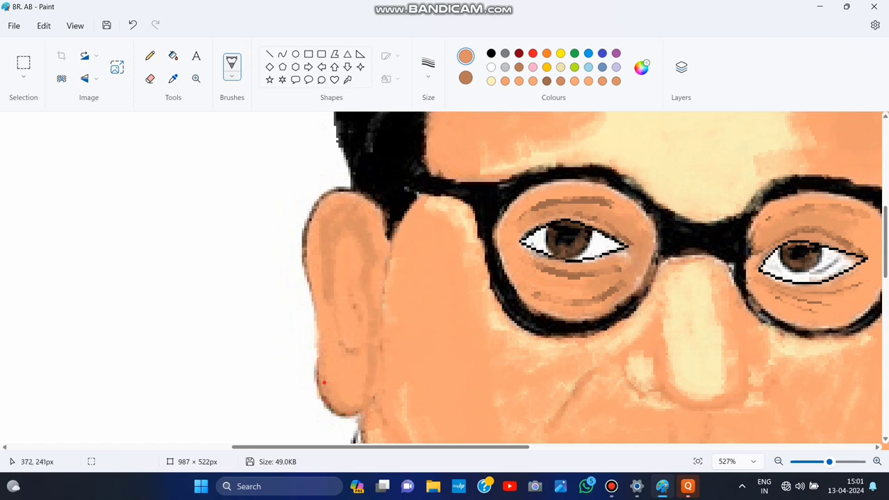
mouse_move(309, 188)
mouse_down()
mouse_move(329, 201)
mouse_move(309, 251)
mouse_move(324, 363)
mouse_up()
scroll(323, 243, up, 2)
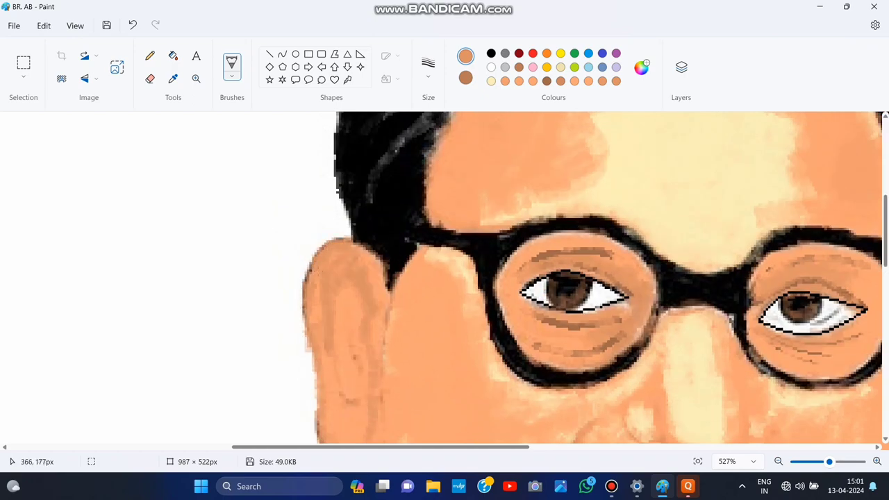
Step: Shade both smile lines and the crease below the lower lip with the darker skin tone, undoing a stray nostril stroke
scroll(564, 413, right, 6)
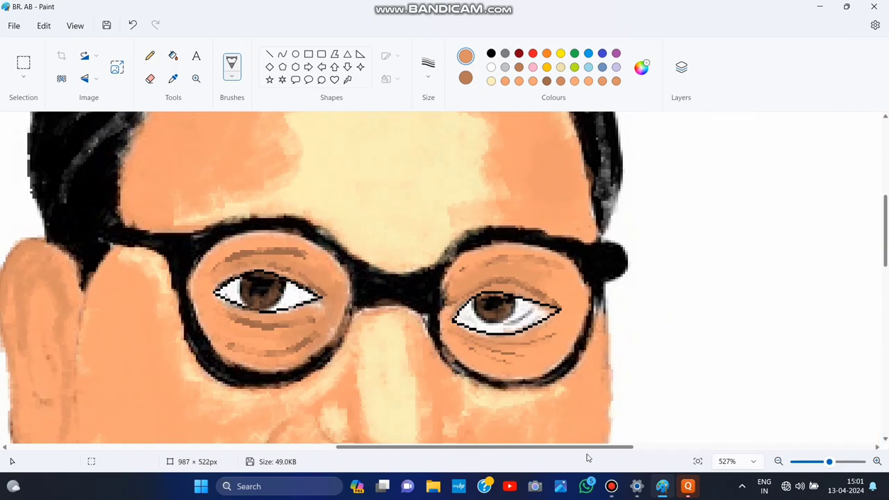
scroll(563, 412, down, 5)
drag(171, 221, 127, 275)
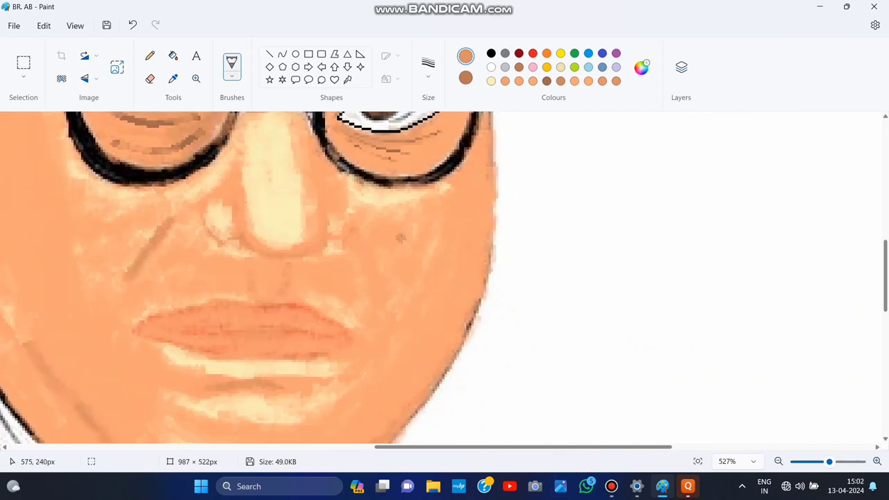
drag(368, 250, 385, 292)
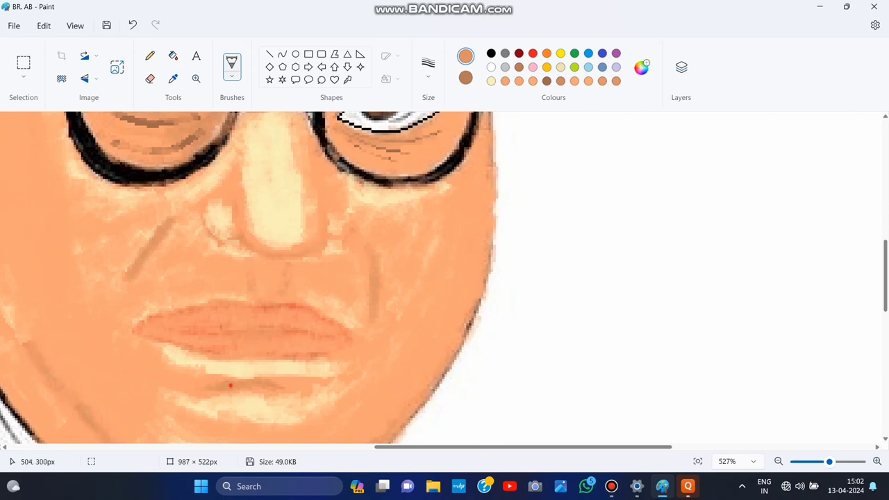
scroll(219, 384, up, 1)
scroll(278, 292, down, 1)
drag(323, 251, 339, 246)
click(132, 26)
Step: Shade the jawline on both sides and below the chin with the darker skin tone
scroll(195, 333, down, 2)
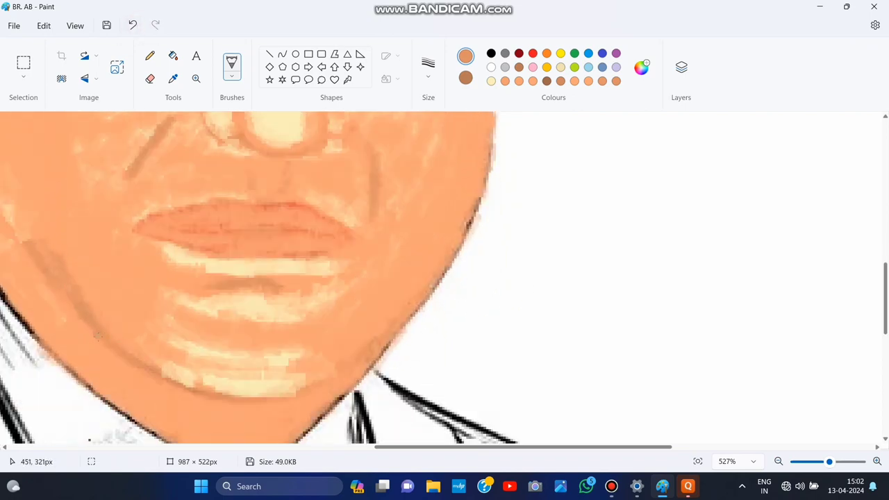
drag(105, 312, 210, 399)
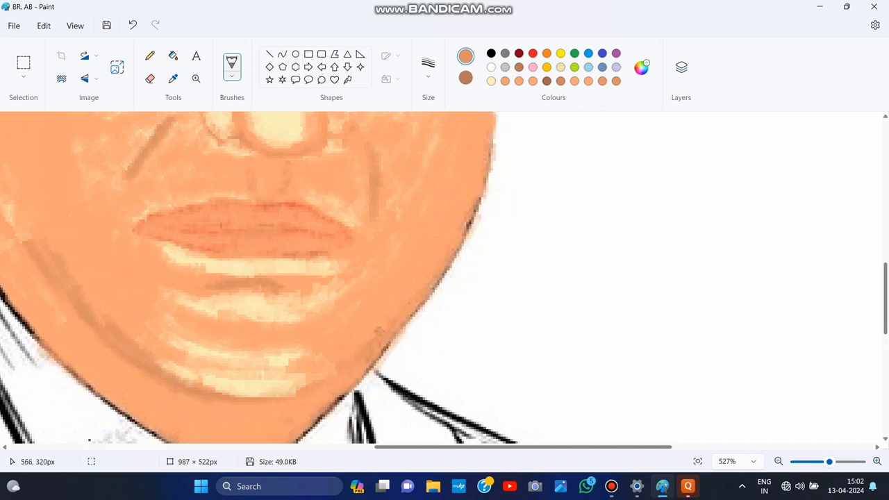
mouse_move(378, 310)
mouse_down()
mouse_move(318, 381)
mouse_move(218, 387)
mouse_up()
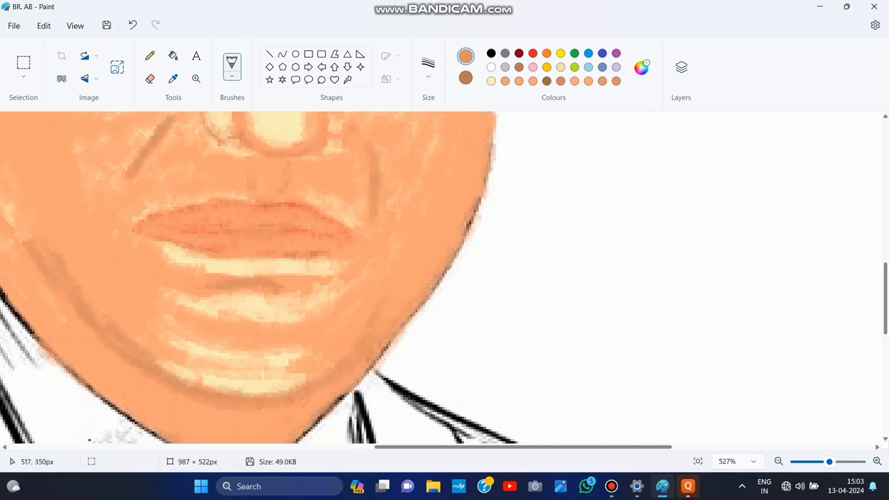
scroll(132, 345, down, 1)
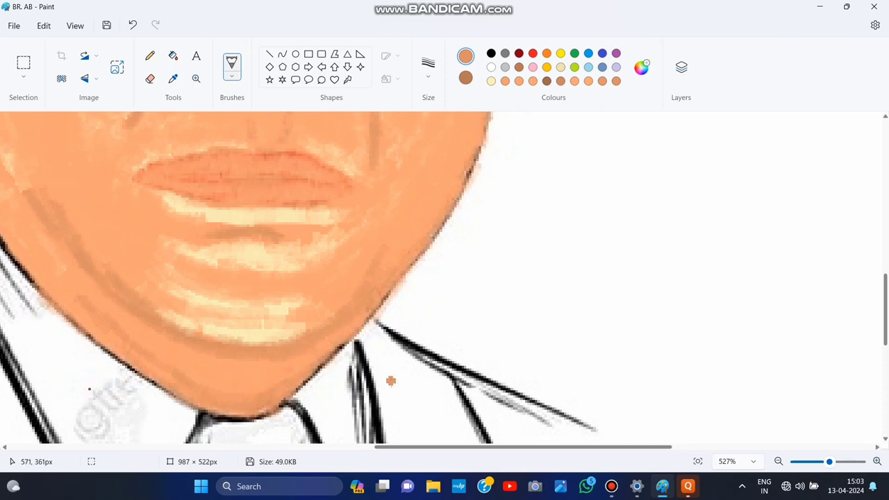
Step: Shade the skin above the right eye inside the glasses lens with the darker skin tone
scroll(113, 335, up, 4)
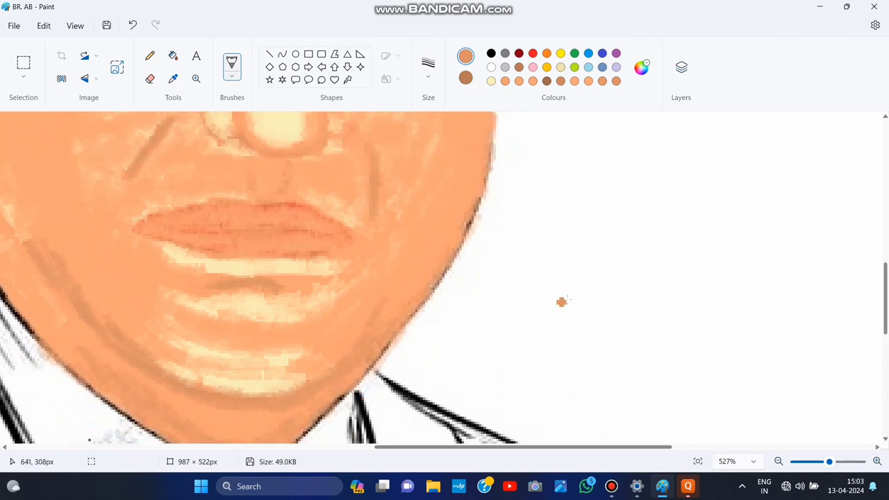
scroll(352, 176, up, 1)
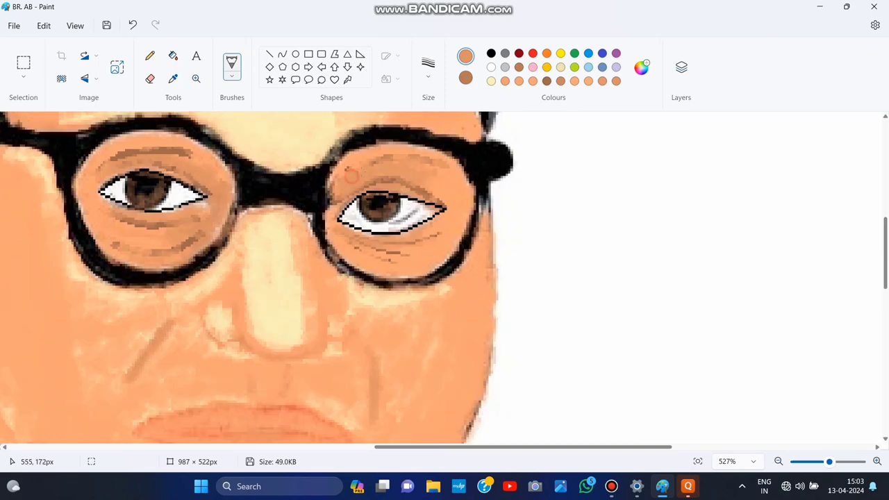
click(696, 462)
Step: Shade the edge of the face beside and below the earlobe with the darker skin tone
drag(803, 461, 820, 462)
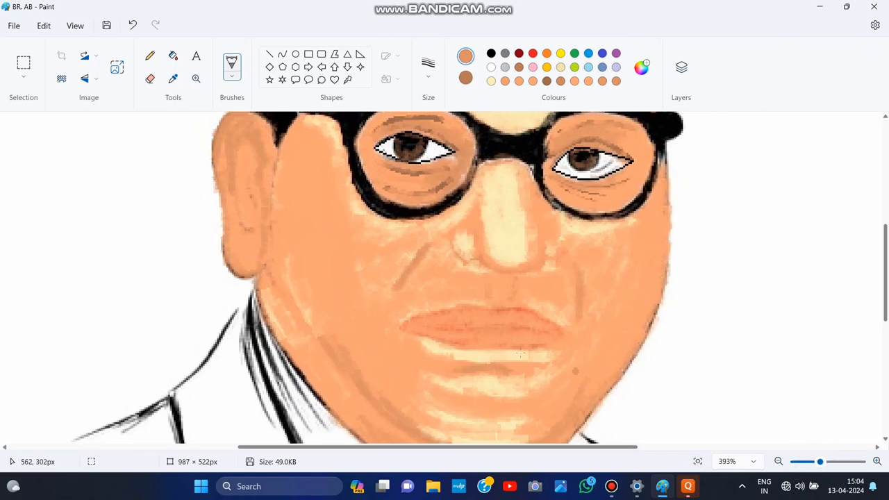
scroll(249, 247, up, 2)
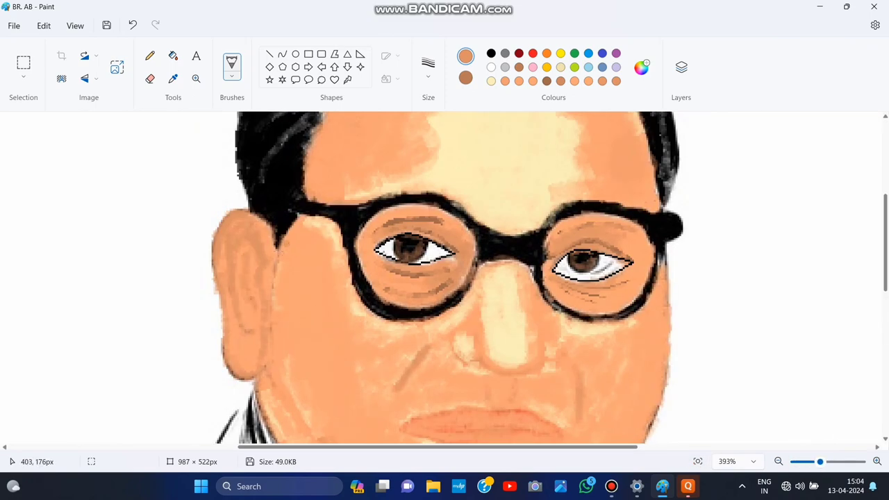
scroll(264, 344, down, 1)
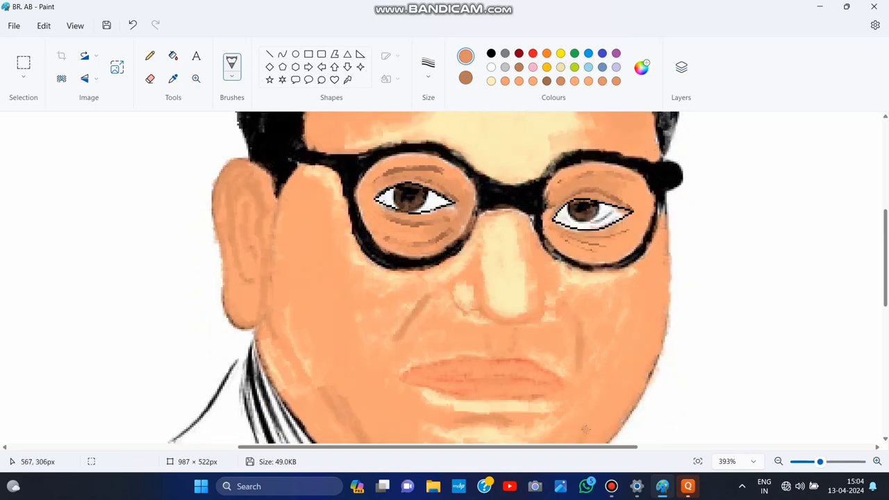
mouse_move(266, 326)
mouse_down()
mouse_move(258, 346)
mouse_move(265, 368)
mouse_up()
scroll(305, 371, down, 2)
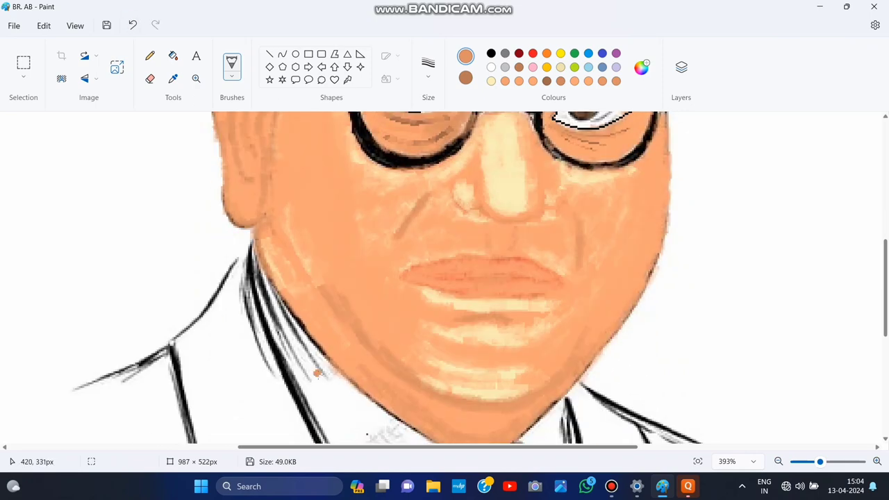
Step: Cover the dark outline along the left jaw with the lighter skin tone
scroll(316, 368, up, 1)
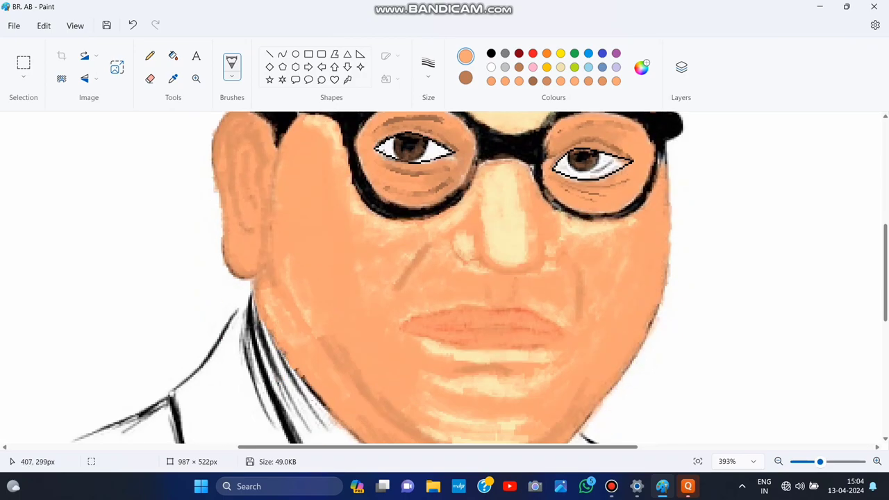
scroll(327, 389, down, 1)
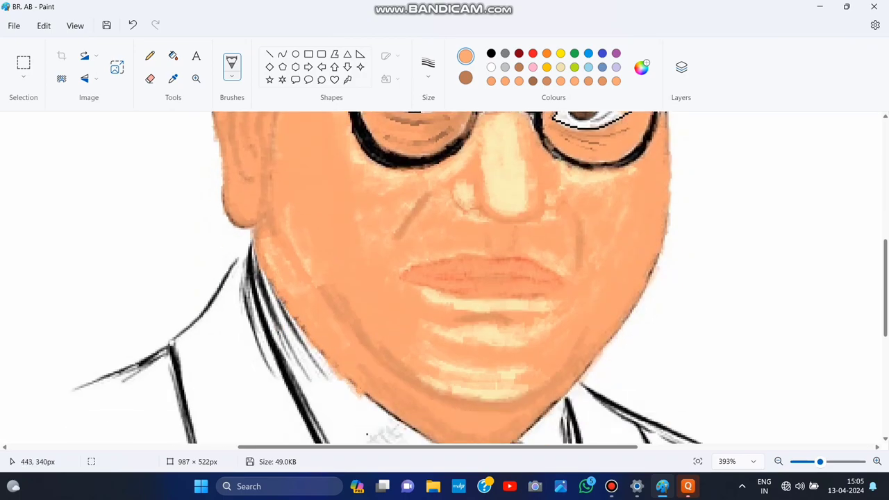
scroll(444, 278, down, 2)
Step: Soften the dark outline along the right cheek and jaw with the lighter skin tone
scroll(445, 278, up, 4)
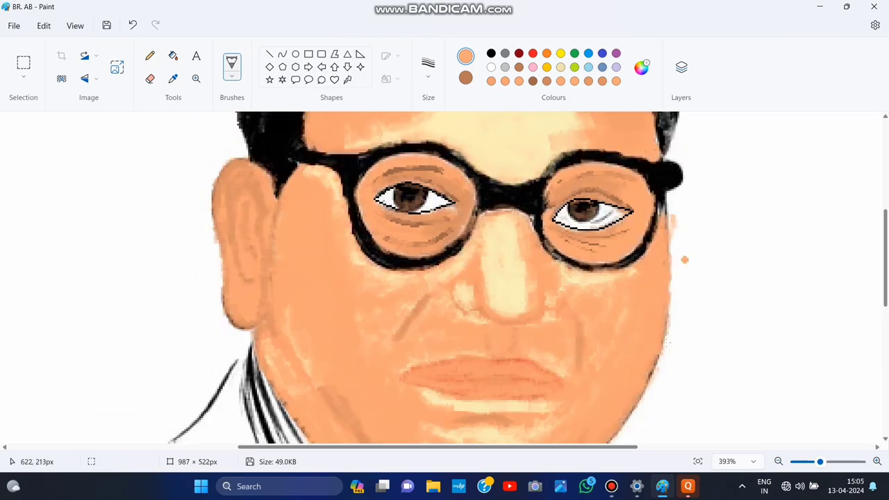
scroll(641, 386, right, 3)
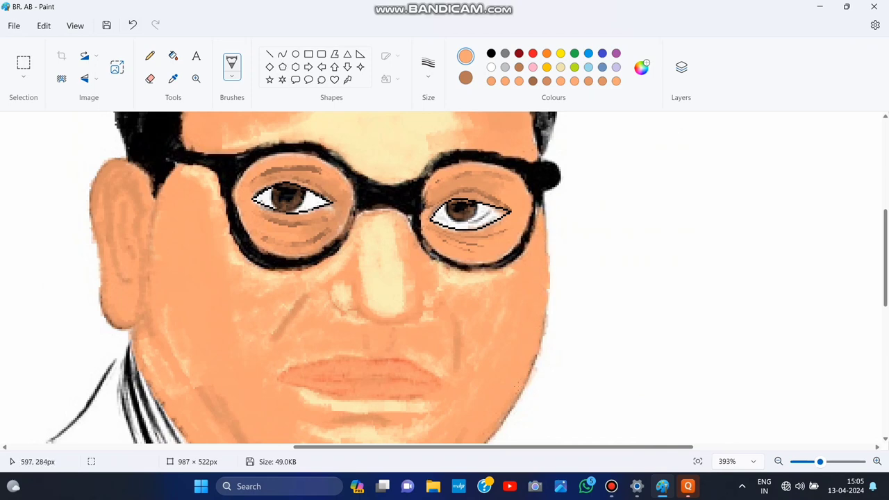
scroll(361, 325, down, 2)
scroll(361, 325, up, 2)
scroll(260, 278, up, 1)
click(466, 77)
scroll(158, 278, down, 1)
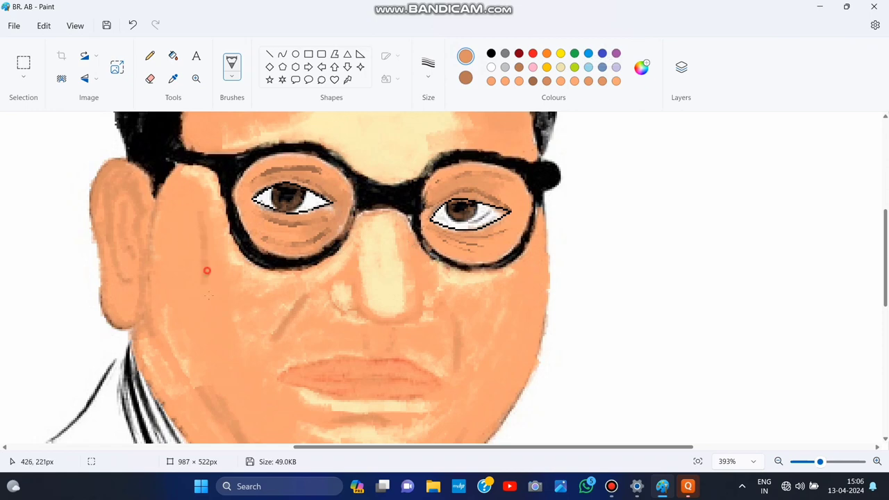
drag(207, 270, 209, 377)
scroll(207, 318, down, 3)
scroll(207, 318, up, 2)
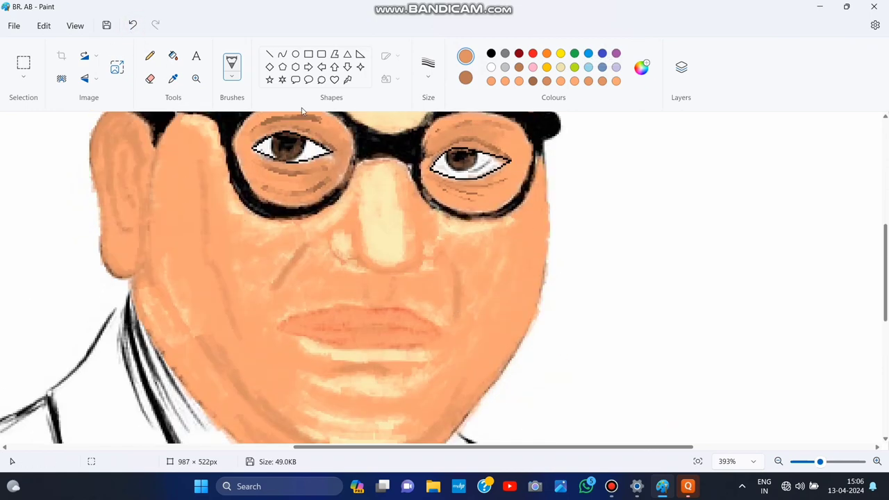
click(132, 25)
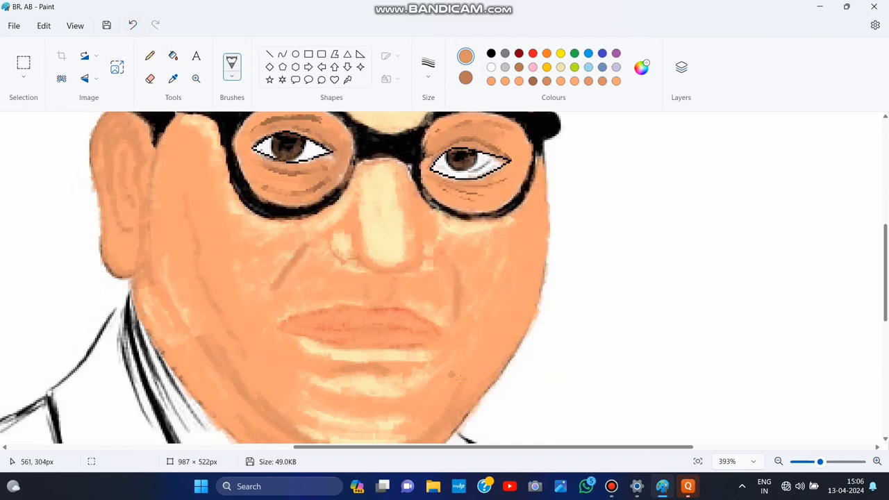
scroll(233, 334, down, 3)
scroll(232, 334, up, 4)
click(133, 25)
scroll(264, 262, down, 2)
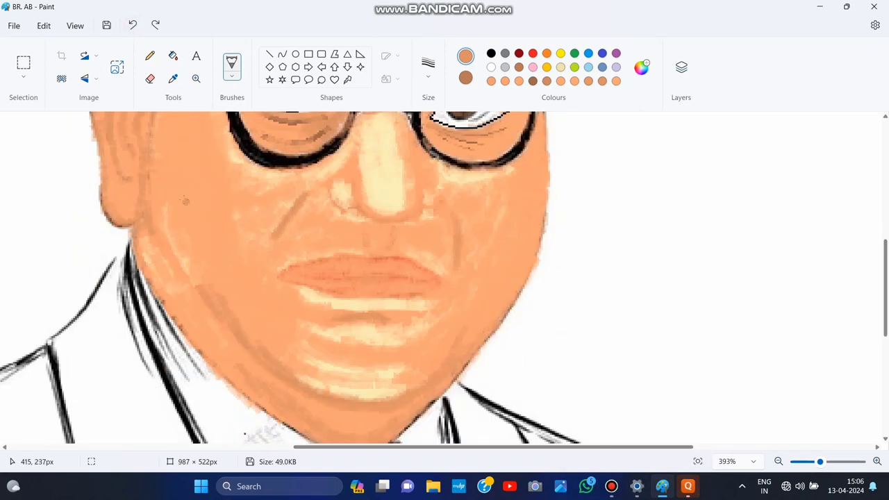
Step: Shade a contour from the left cheek down to the jaw and the right side of the chin with the darker skin tone
scroll(187, 208, up, 3)
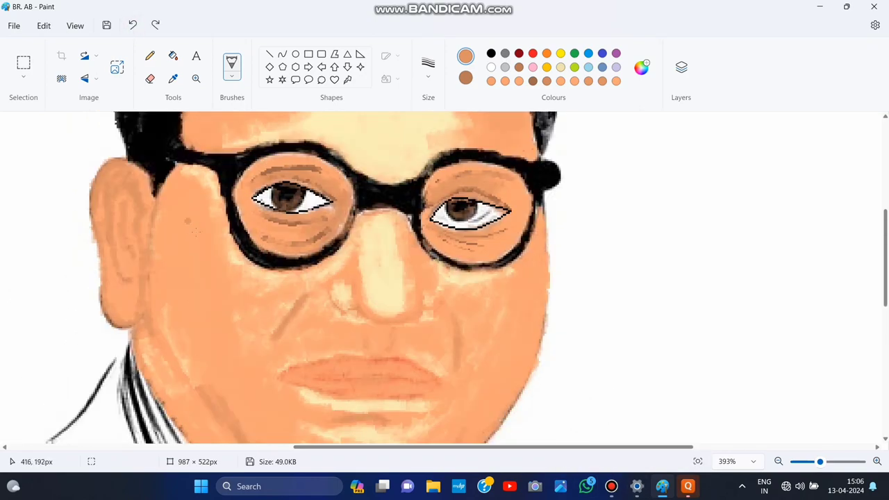
scroll(270, 338, down, 2)
scroll(177, 250, up, 2)
drag(188, 241, 200, 365)
scroll(200, 365, down, 1)
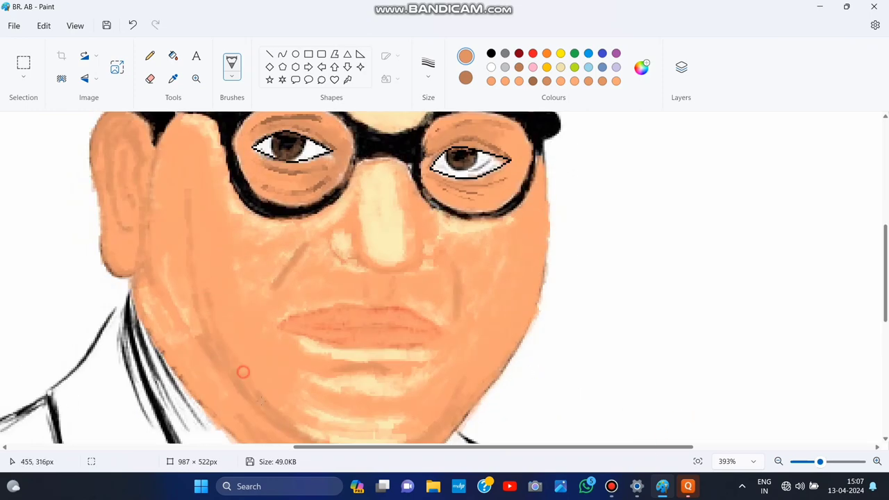
scroll(578, 392, down, 4)
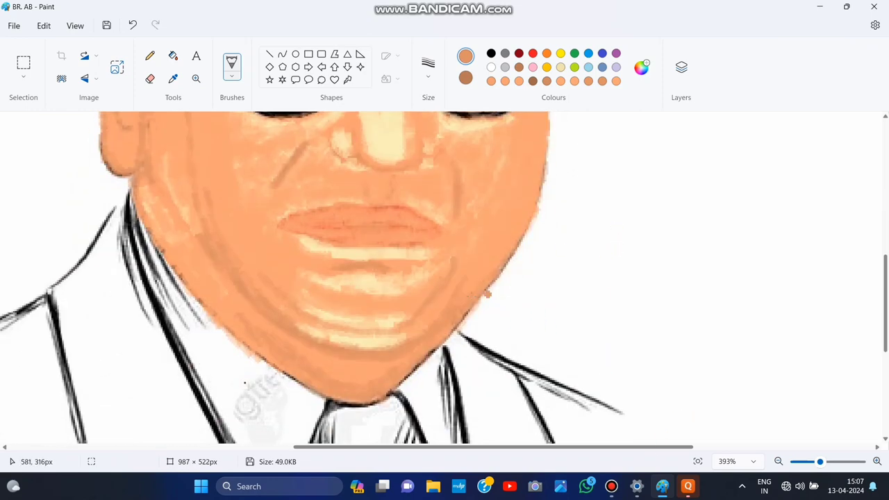
drag(425, 307, 393, 324)
Step: Blend the shading on the left cheek and around the chin with the lighter skin tone
click(616, 81)
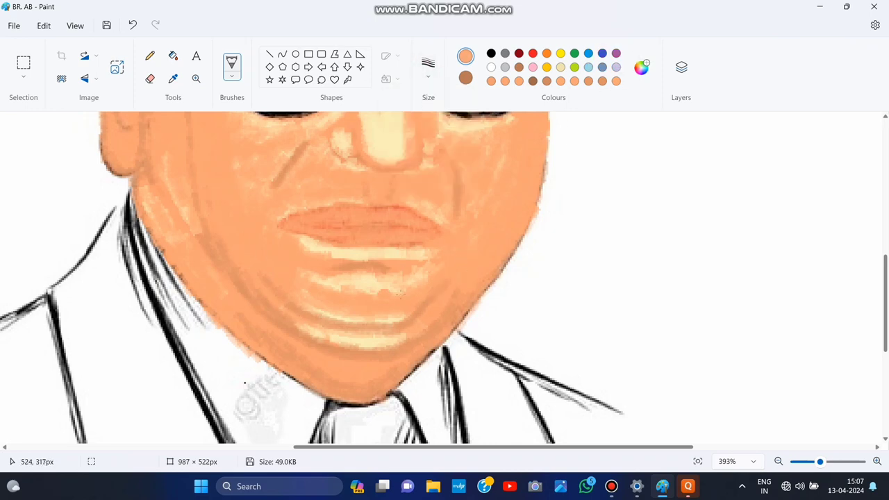
scroll(401, 294, up, 6)
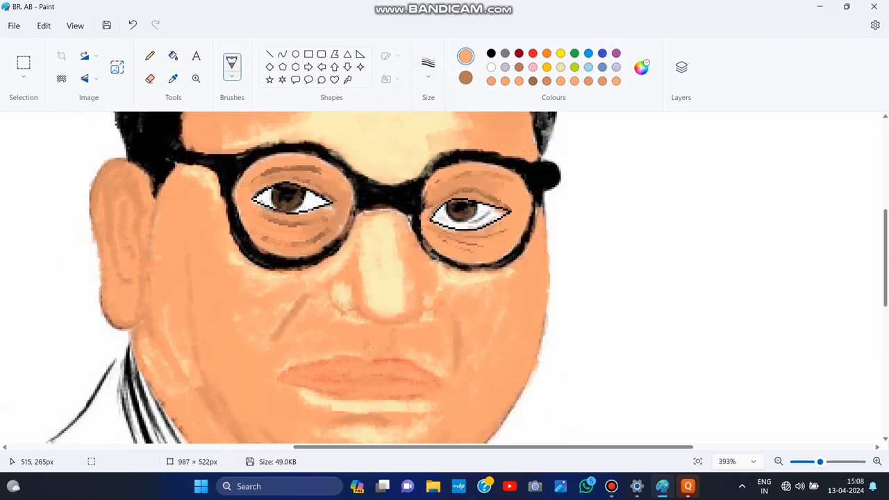
scroll(369, 345, down, 1)
drag(257, 259, 271, 248)
drag(236, 207, 248, 223)
click(131, 27)
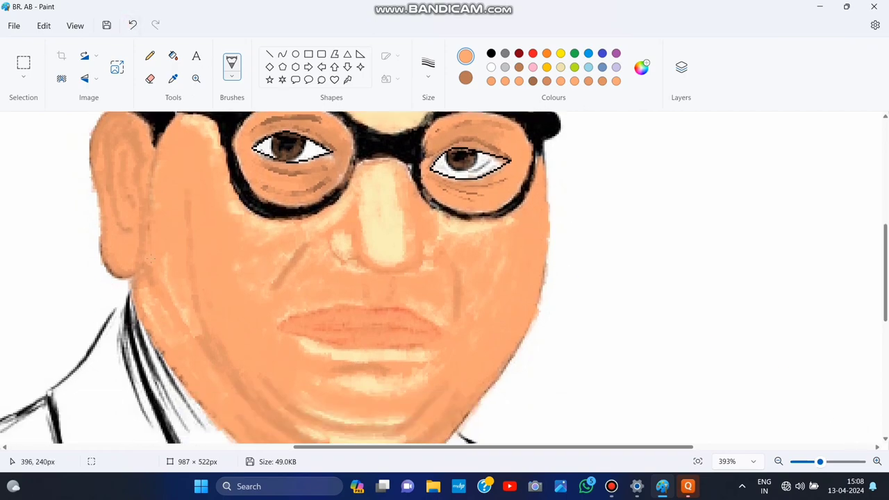
scroll(150, 259, down, 4)
scroll(556, 312, up, 2)
scroll(497, 313, down, 2)
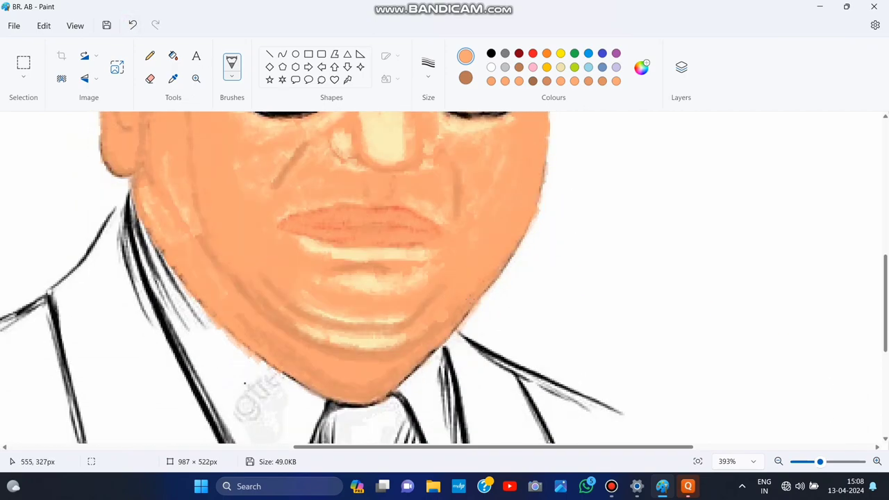
scroll(368, 323, up, 1)
click(132, 26)
Step: Touch up the glasses frame around both lenses in black with a changed brush size
click(428, 68)
click(431, 124)
click(491, 53)
scroll(417, 298, up, 5)
drag(251, 395, 268, 405)
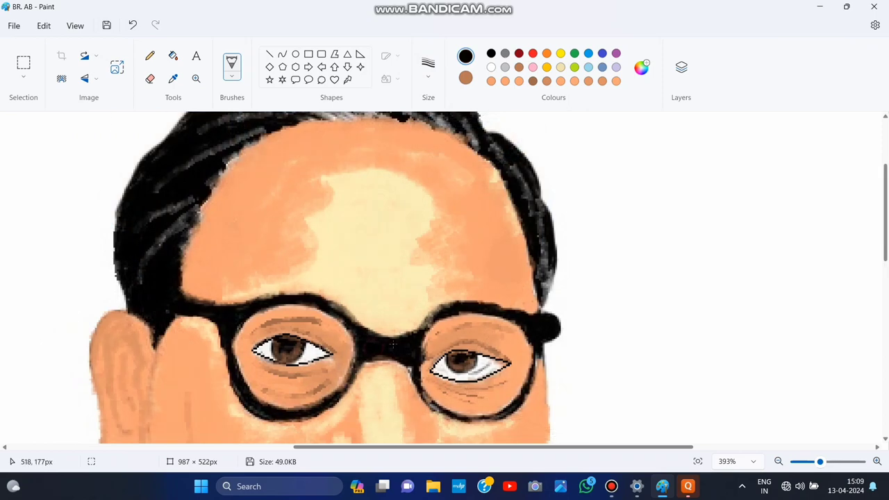
drag(420, 352, 444, 321)
click(133, 25)
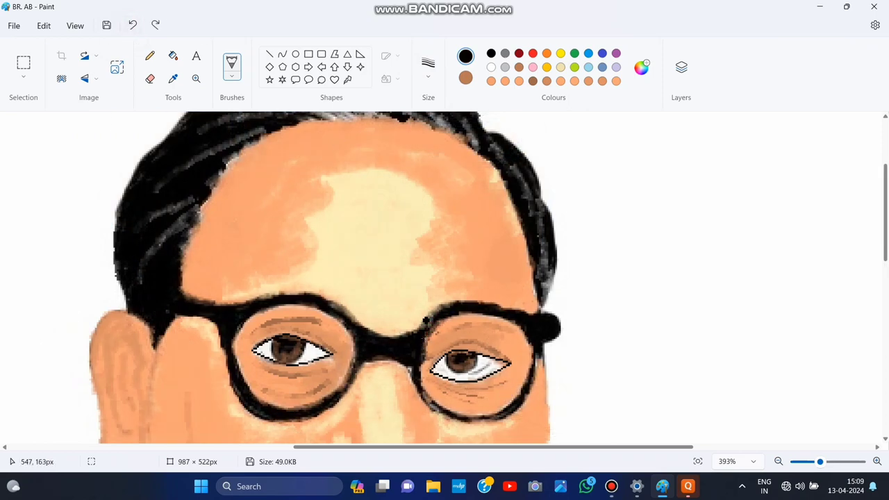
mouse_move(425, 387)
mouse_down()
mouse_move(479, 419)
mouse_move(412, 372)
mouse_move(429, 397)
mouse_up()
scroll(615, 297, down, 8)
scroll(594, 314, up, 9)
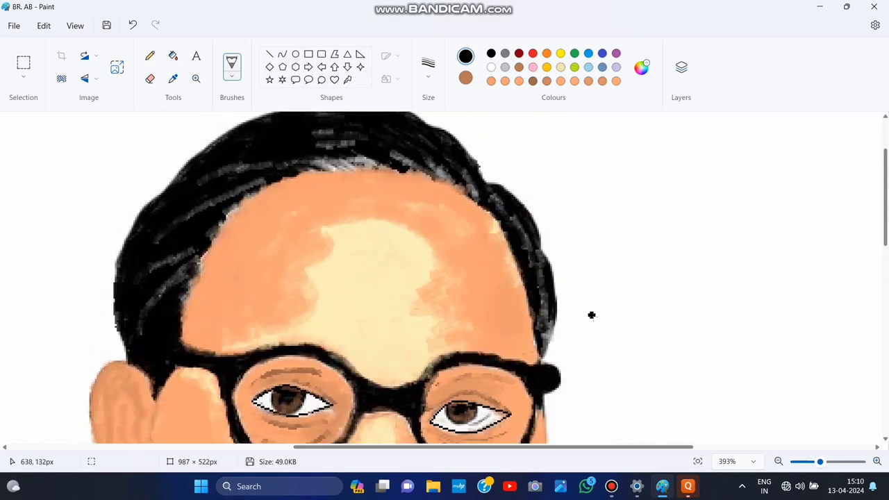
Step: Cover the upper edge of the pale forehead highlight with the lighter skin tone
click(636, 64)
click(362, 383)
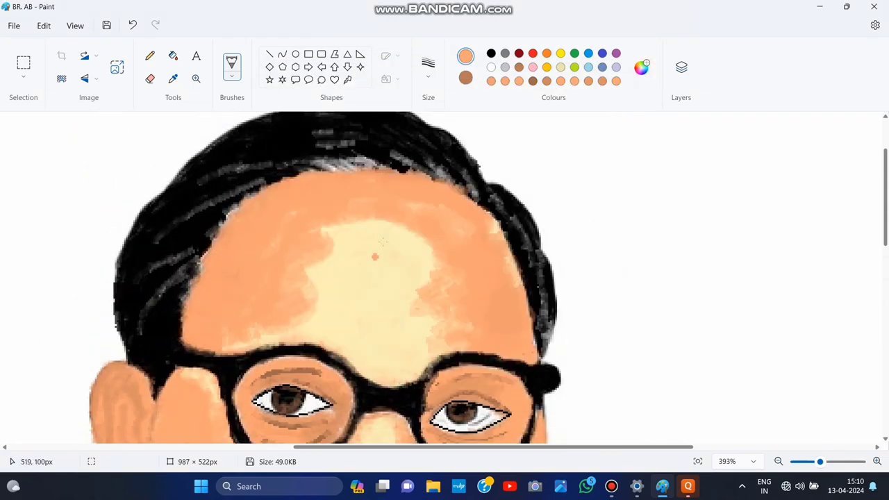
mouse_move(375, 257)
mouse_down()
mouse_move(345, 197)
mouse_move(375, 223)
mouse_up()
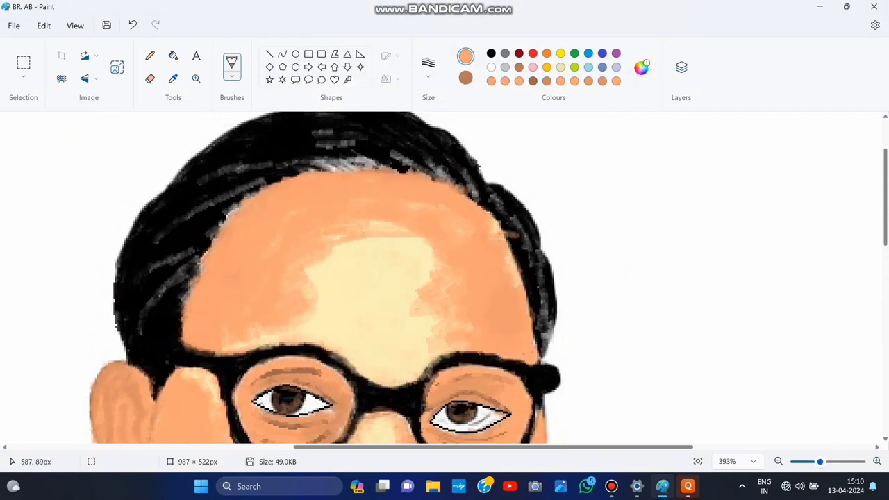
click(133, 25)
click(156, 25)
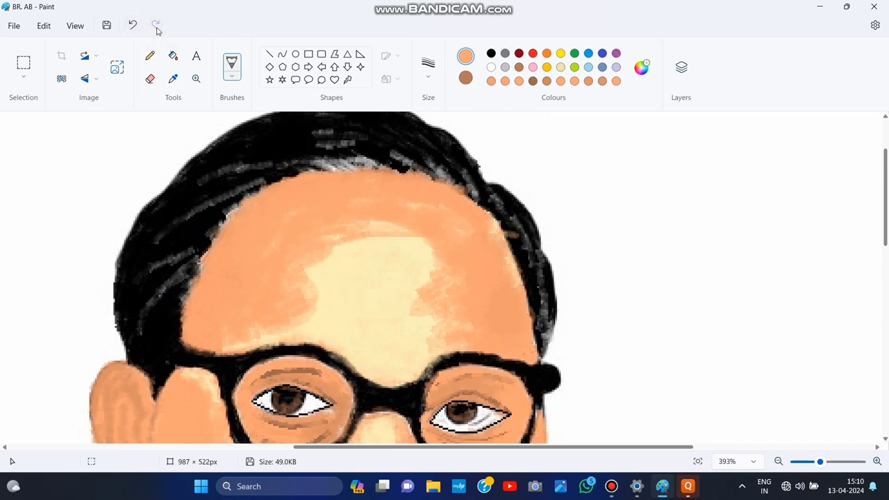
Step: Blend the forehead and the remaining pale highlight above the glasses with the lighter skin tone, using another brush type
click(231, 76)
click(243, 284)
drag(279, 204, 286, 231)
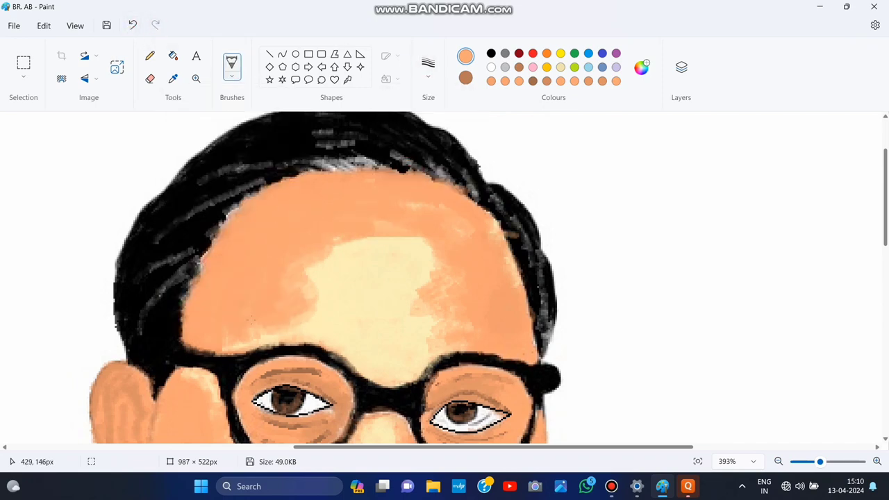
mouse_move(295, 283)
mouse_down()
mouse_move(381, 246)
mouse_move(382, 261)
mouse_move(434, 300)
mouse_up()
scroll(563, 211, down, 2)
mouse_move(411, 184)
mouse_down()
mouse_move(309, 206)
mouse_move(443, 223)
mouse_up()
scroll(444, 229, down, 1)
click(698, 461)
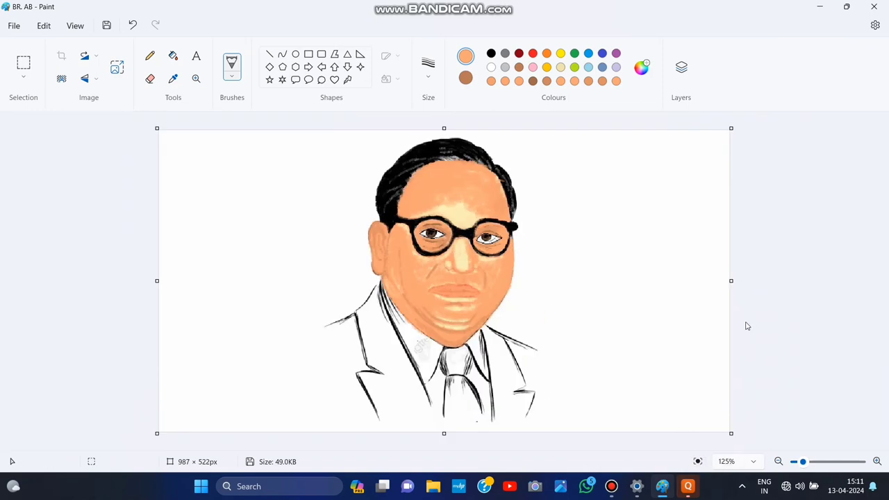
Step: Mix a brighter light yellow and paint a highlight across the middle of the forehead
click(814, 462)
scroll(702, 334, up, 2)
double_click(561, 67)
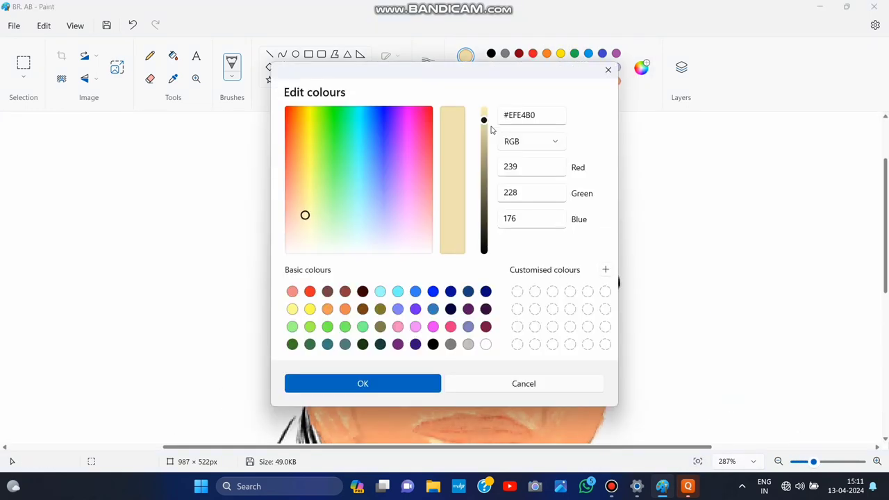
click(483, 111)
click(362, 384)
mouse_move(472, 229)
mouse_down()
mouse_move(454, 225)
mouse_move(445, 164)
mouse_move(462, 178)
mouse_move(458, 203)
mouse_move(503, 171)
mouse_move(514, 208)
mouse_move(511, 175)
mouse_move(474, 166)
mouse_move(475, 190)
mouse_move(538, 173)
mouse_move(486, 232)
mouse_move(578, 206)
mouse_move(515, 196)
mouse_move(532, 210)
mouse_move(500, 249)
mouse_move(445, 214)
mouse_move(429, 229)
mouse_up()
Step: Blend the right part of the forehead highlight with the skin tone and reselect light yellow
click(601, 81)
mouse_move(527, 164)
mouse_down()
mouse_move(571, 186)
mouse_move(548, 220)
mouse_move(567, 211)
mouse_up()
click(616, 81)
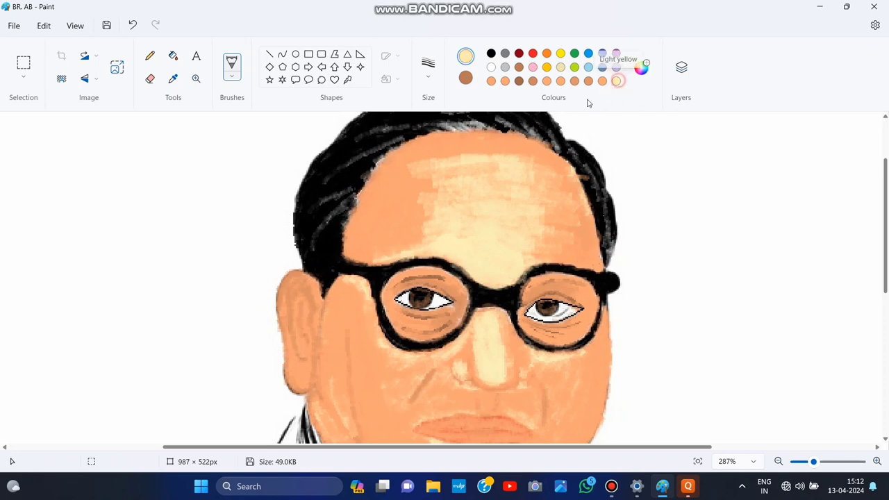
Step: Draw a black rectangular frame around the portrait and shift it to centre on the figure
click(698, 461)
click(491, 54)
click(308, 53)
mouse_move(268, 134)
mouse_down()
mouse_move(516, 268)
mouse_move(582, 450)
mouse_up()
drag(448, 172, 470, 172)
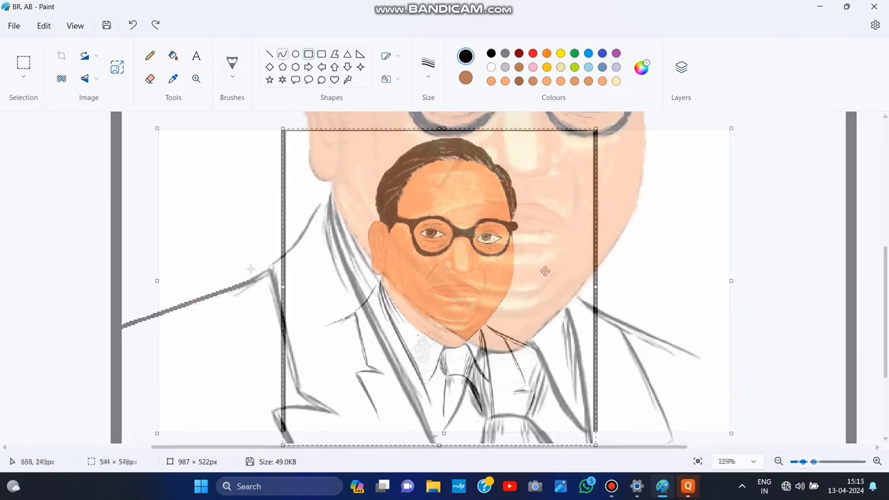
key(ctrl+z)
Step: Extend the left shoulder line to the frame with a black curve
drag(267, 276, 122, 324)
click(268, 285)
click(217, 292)
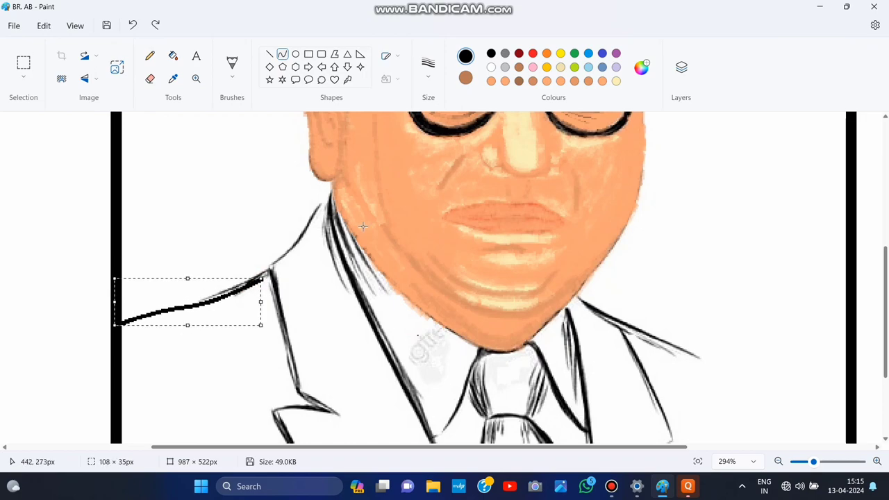
Step: Extend both lapel edges to the canvas's lower edge and the right shoulder line to the frame with black curves
scroll(354, 220, up, 5)
scroll(354, 220, down, 10)
drag(318, 352, 354, 430)
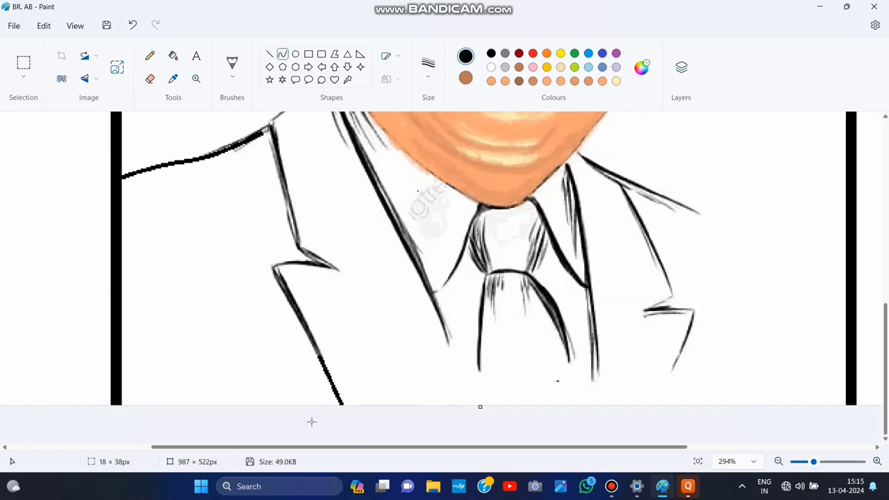
drag(701, 216, 844, 267)
drag(673, 358, 629, 411)
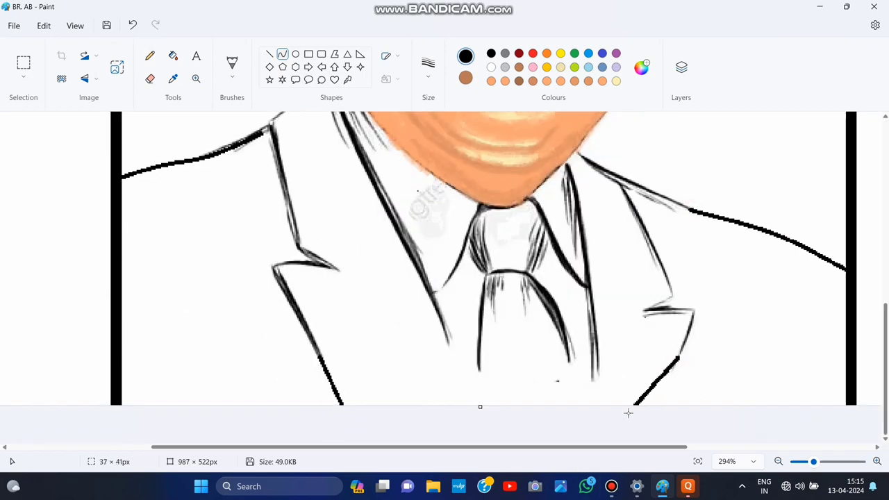
Step: Try filling the left side of the jacket with light blue and with indigo
click(588, 54)
click(173, 55)
click(174, 224)
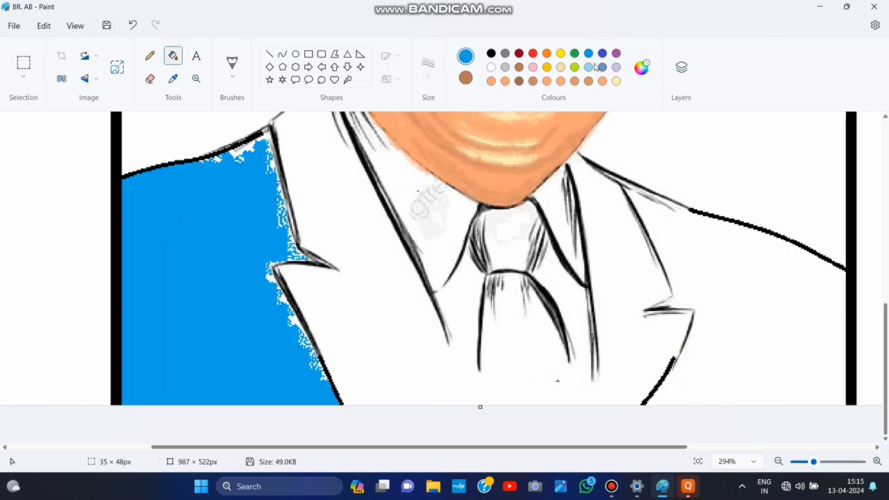
click(602, 54)
click(224, 252)
Step: Fill both sides of the jacket and its lapels with a custom vivid blue
click(646, 69)
click(434, 292)
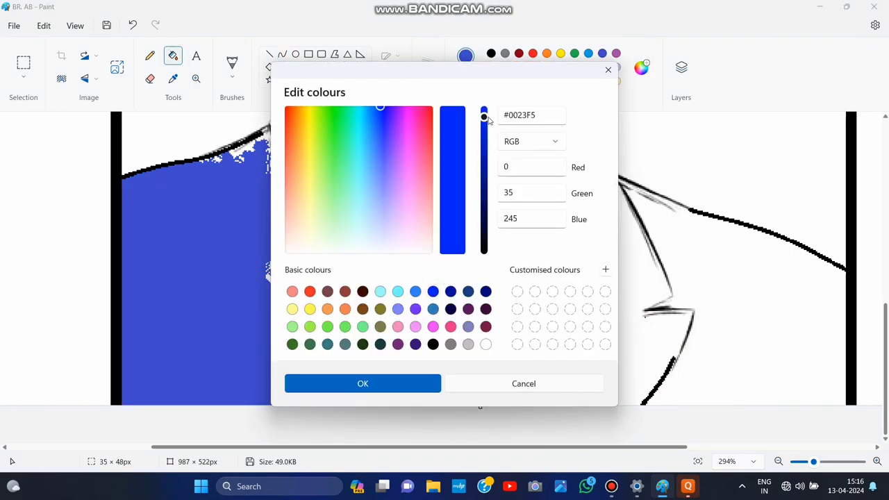
click(363, 383)
click(777, 321)
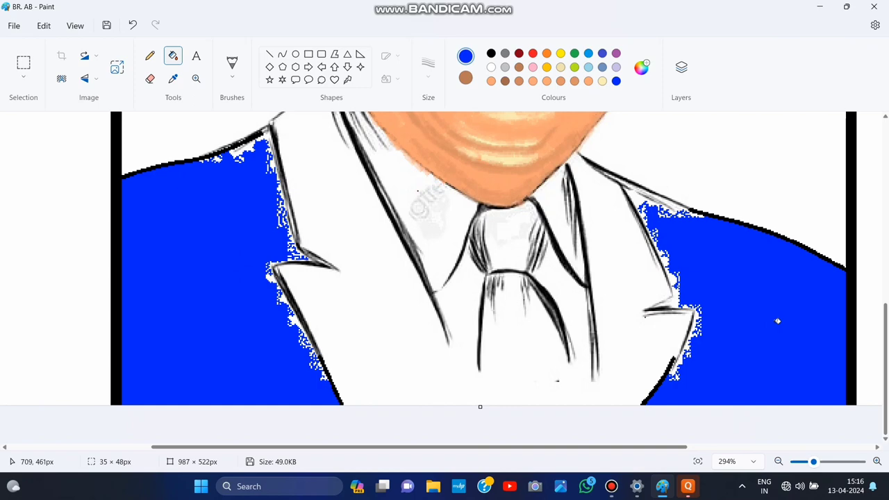
click(343, 287)
scroll(479, 240, up, 3)
Step: Fill the tie knot with red
click(532, 54)
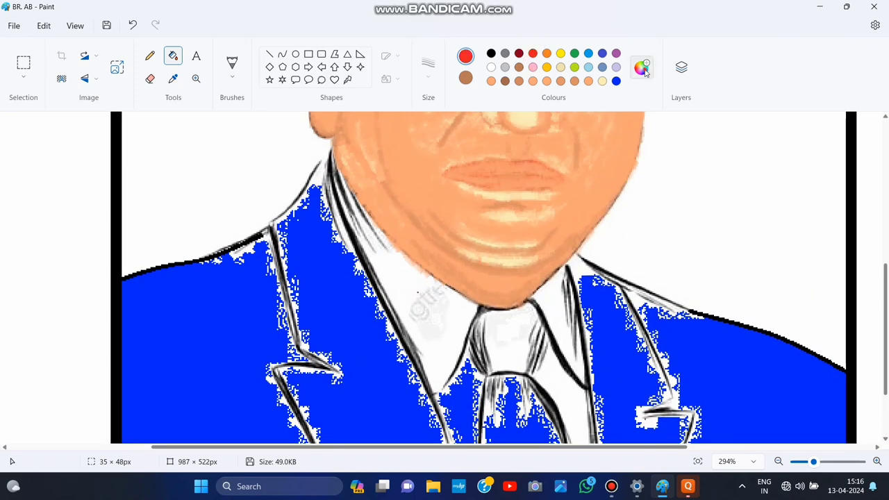
click(641, 67)
click(378, 383)
click(511, 352)
scroll(560, 402, down, 3)
click(532, 351)
click(133, 26)
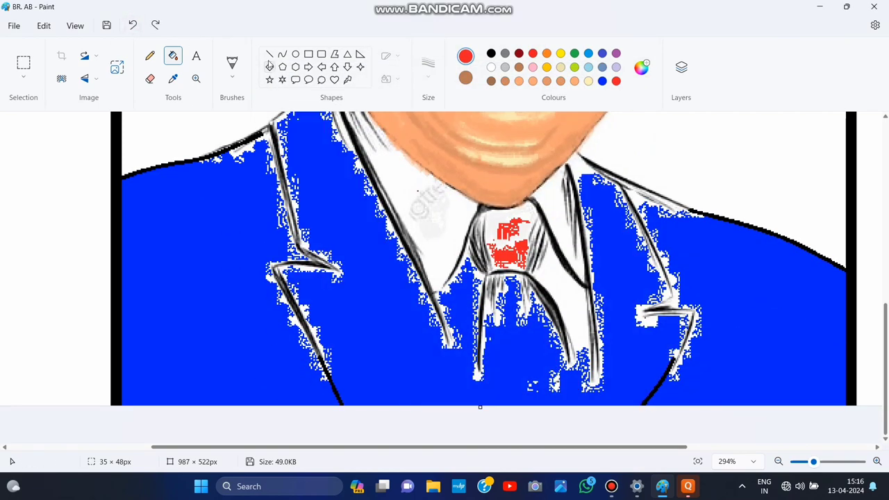
click(269, 54)
drag(480, 324, 482, 410)
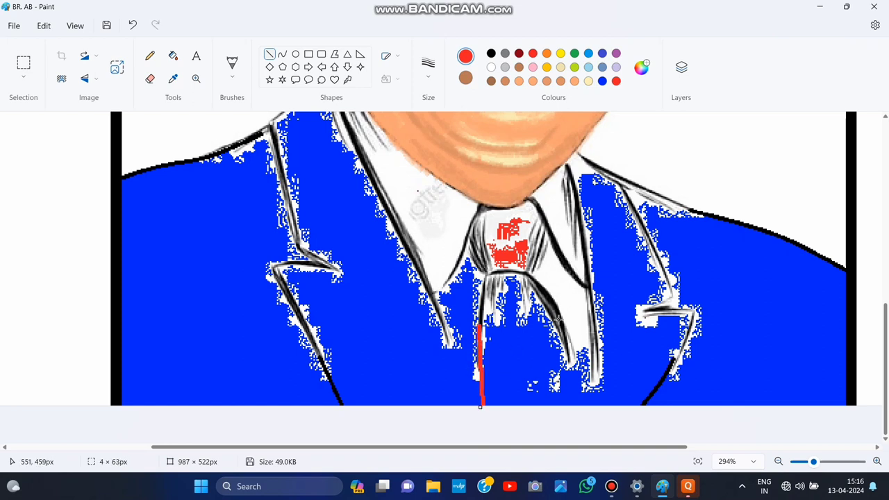
drag(557, 318, 583, 410)
click(131, 25)
click(132, 25)
Step: Extend the tie's left edge down to the canvas's lower edge with a black curve
click(491, 54)
click(281, 54)
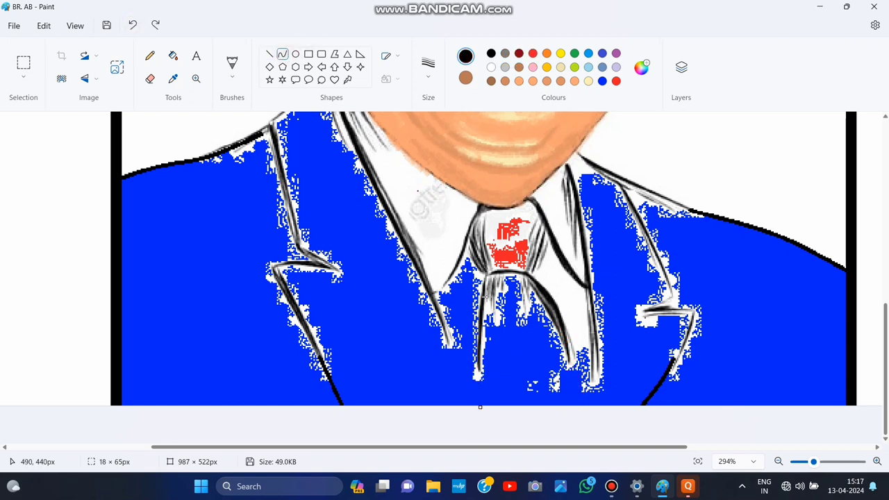
drag(480, 333, 482, 405)
drag(480, 354, 478, 359)
click(455, 419)
drag(567, 337, 568, 402)
drag(569, 375, 572, 377)
click(174, 55)
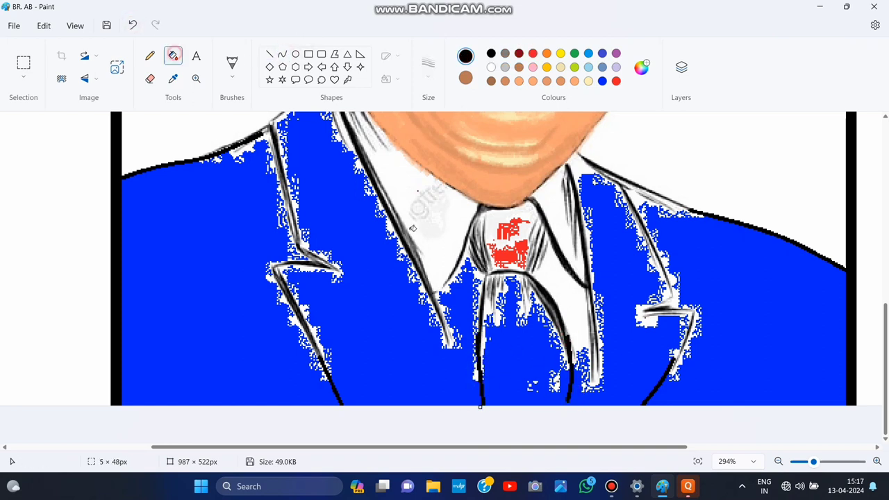
click(519, 338)
click(137, 27)
click(532, 53)
click(500, 306)
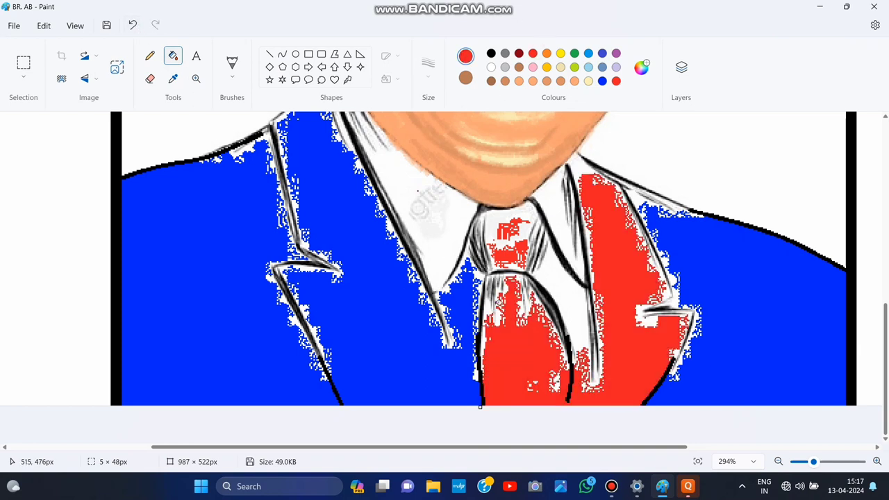
click(133, 26)
click(132, 26)
Step: Extend the tie's right edge past the canvas's lower edge with a black curve and switch to the Fill tool
click(282, 54)
click(491, 54)
drag(562, 323, 574, 425)
drag(570, 379, 574, 381)
click(173, 55)
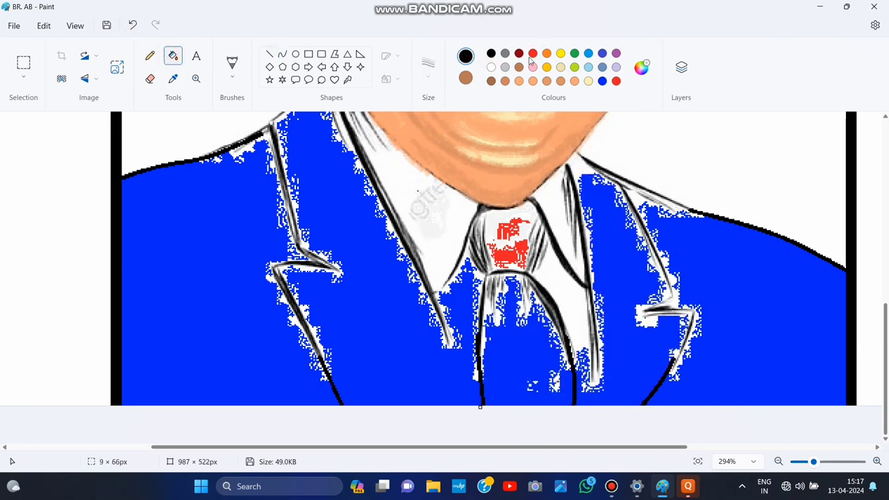
Step: Fill the body of the tie below the knot with red
click(532, 53)
click(524, 340)
scroll(481, 351, up, 3)
scroll(364, 365, down, 3)
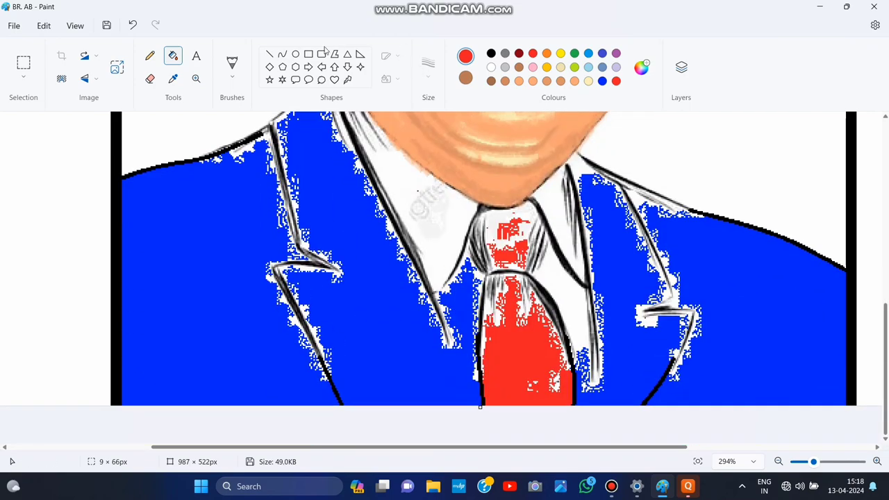
Step: Extend the left shirt edge to the canvas's lower edge with a black curve and fill the strip beside the tie white
click(282, 54)
click(491, 54)
drag(441, 314, 463, 404)
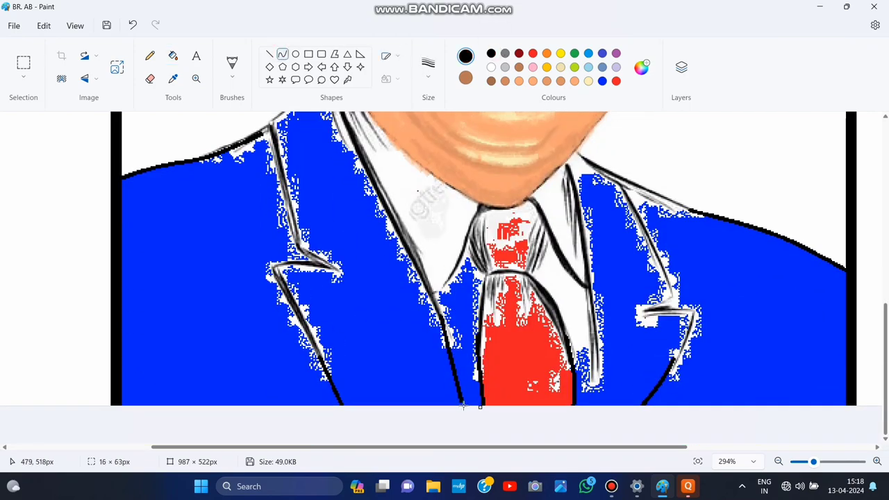
drag(453, 359, 452, 387)
click(491, 67)
click(173, 57)
click(467, 303)
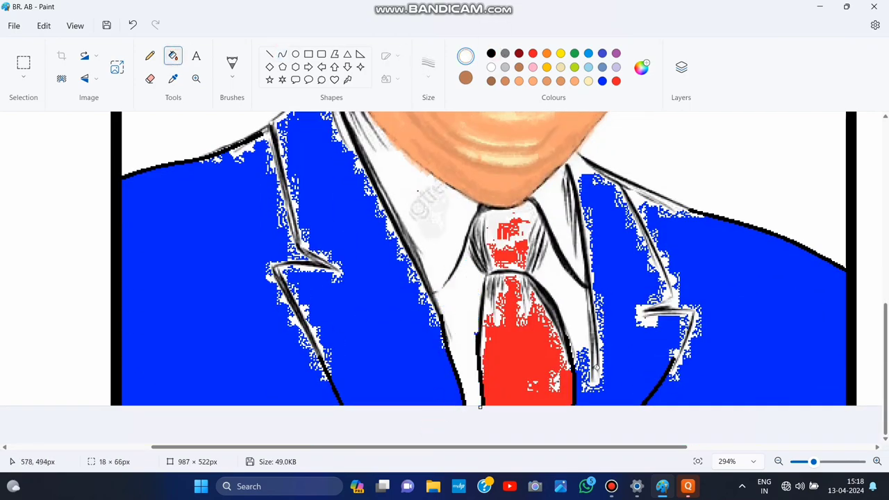
Step: Extend the right shirt edge to the canvas's lower edge with a black curve and fill the shirt strip beside the tie white
click(592, 368)
click(130, 25)
click(282, 55)
drag(594, 333, 597, 404)
click(491, 54)
click(134, 26)
click(173, 55)
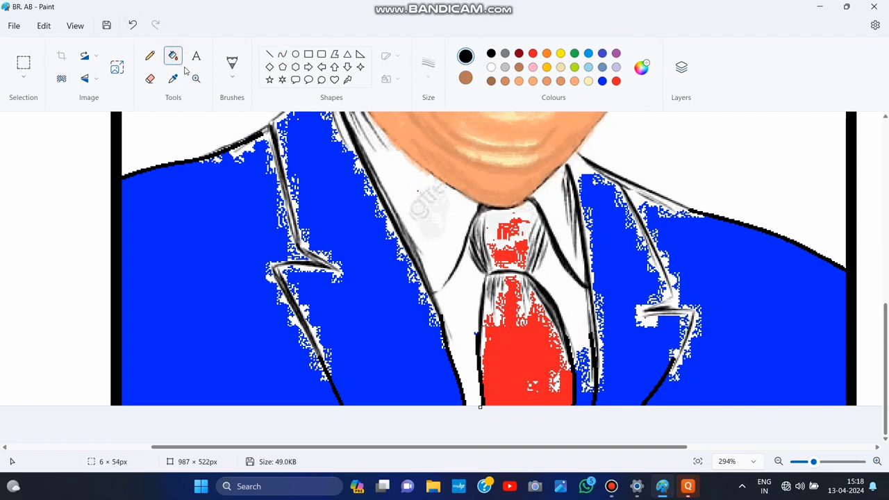
click(582, 343)
scroll(640, 266, up, 1)
scroll(641, 266, down, 1)
Step: Brush blue over the outline and white specks along the left shoulder and the adjoining upper lapel edge
click(230, 62)
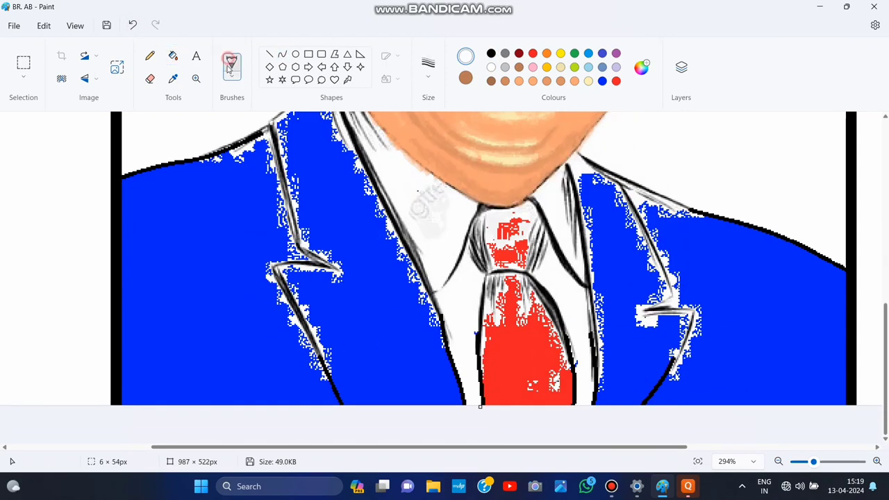
scroll(444, 187, up, 1)
click(602, 81)
drag(262, 194, 122, 227)
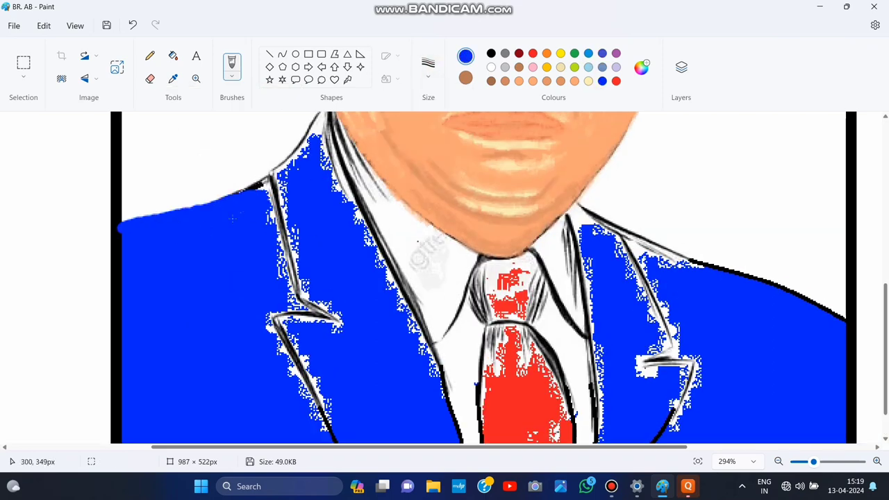
scroll(232, 218, up, 3)
scroll(233, 218, down, 2)
click(132, 26)
drag(213, 264, 126, 284)
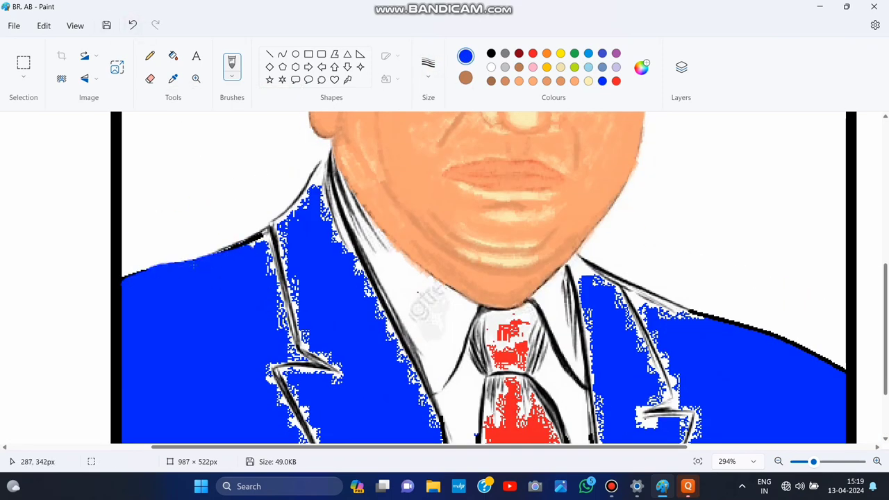
drag(194, 265, 270, 245)
scroll(267, 298, down, 2)
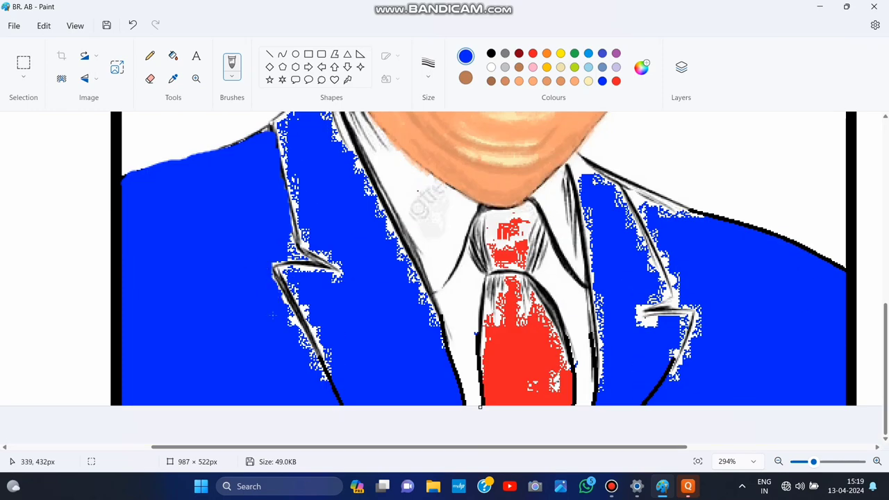
drag(295, 362, 315, 321)
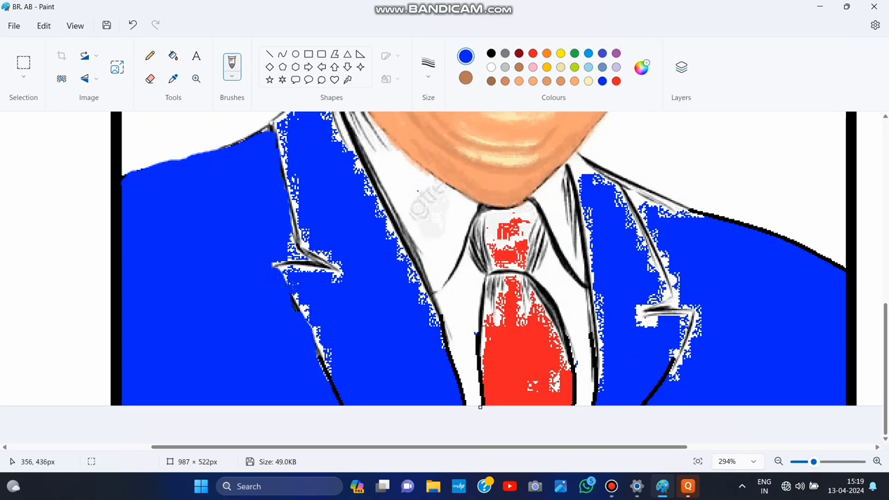
drag(292, 288, 302, 310)
drag(310, 317, 333, 388)
scroll(488, 262, up, 1)
click(130, 25)
click(130, 25)
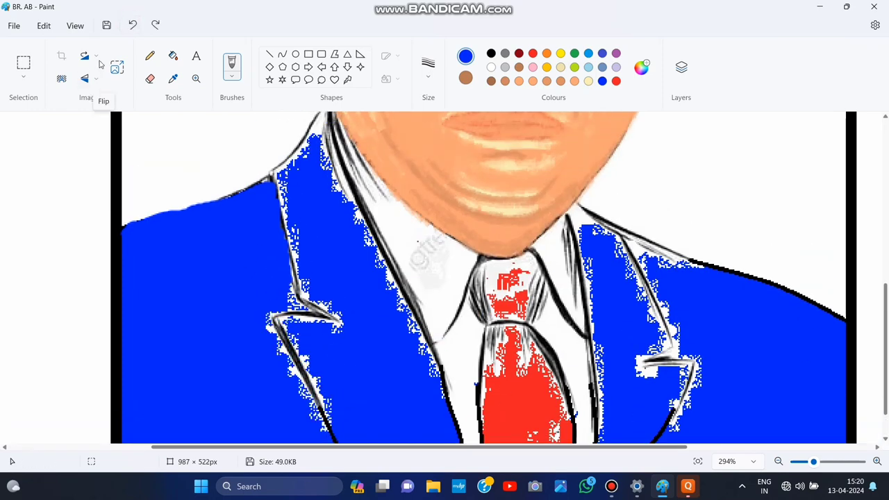
Step: Trace the left lapel's outer edge and its notch with black straight and curved lines down to the canvas's lower edge
click(269, 53)
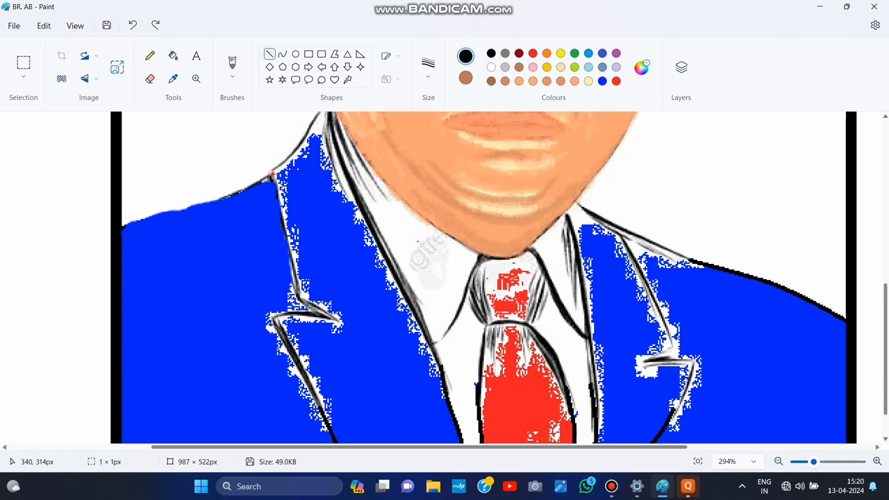
mouse_move(271, 175)
mouse_down()
mouse_move(298, 296)
mouse_move(308, 401)
mouse_move(344, 399)
mouse_move(348, 415)
mouse_up()
click(157, 184)
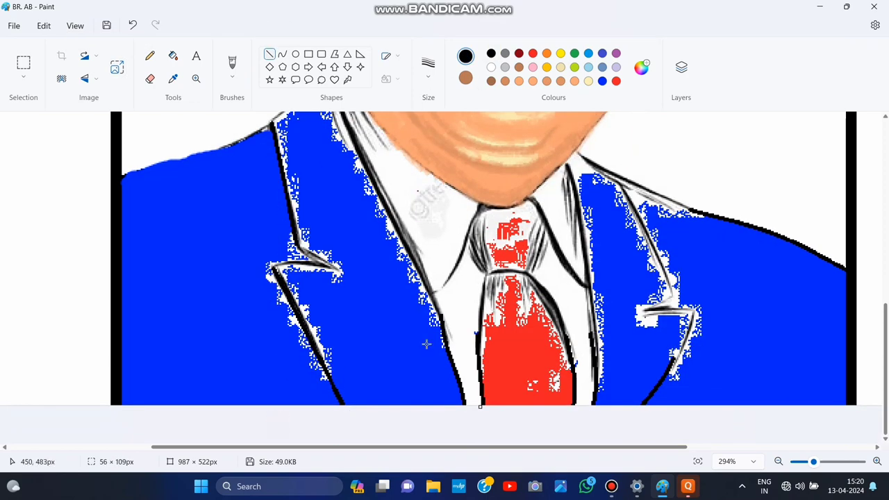
scroll(426, 344, up, 1)
click(282, 53)
drag(272, 318, 339, 319)
scroll(333, 306, down, 1)
drag(297, 243, 338, 269)
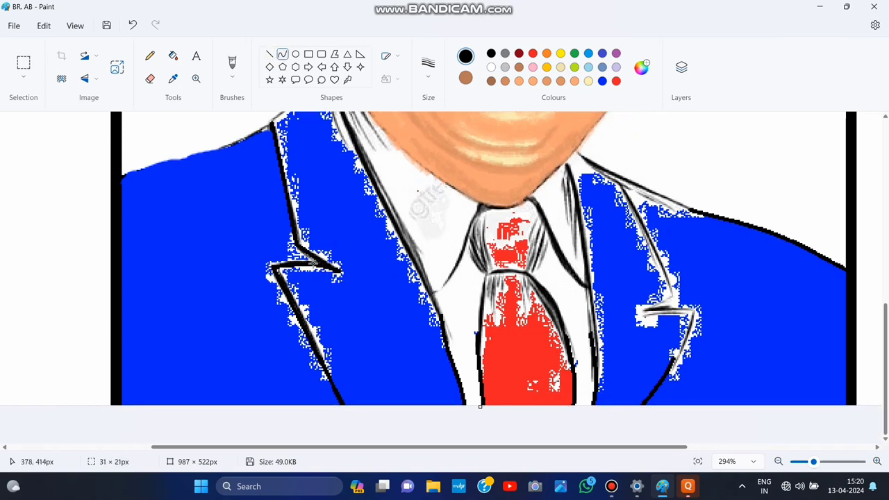
Step: Trace the right lapel's outer edge and notch with black lines down to the canvas's lower edge
drag(611, 447, 673, 462)
click(269, 54)
click(545, 412)
mouse_move(520, 190)
mouse_down()
mouse_move(574, 297)
mouse_move(544, 310)
mouse_move(591, 314)
mouse_move(541, 406)
mouse_up()
click(580, 359)
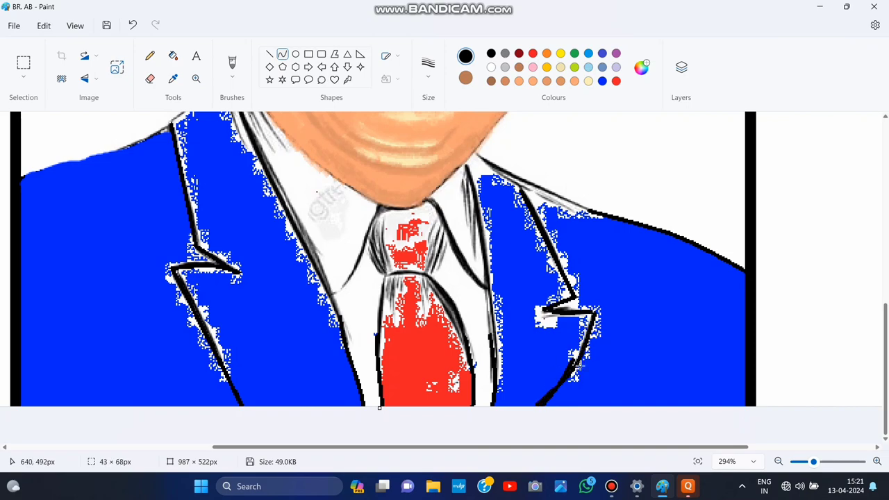
Step: Trace the right shoulder line from the neck outward with a black curve
scroll(546, 425, up, 1)
drag(480, 258, 587, 312)
click(564, 302)
Step: Trace the left collar's outer edge between its tip near the neck and the shoulder with a black curve
mouse_move(221, 166)
mouse_down()
mouse_move(159, 231)
mouse_move(171, 227)
mouse_up()
click(198, 204)
scroll(268, 268, down, 1)
scroll(268, 267, up, 1)
click(133, 26)
drag(220, 159, 172, 225)
click(198, 202)
scroll(268, 312, down, 2)
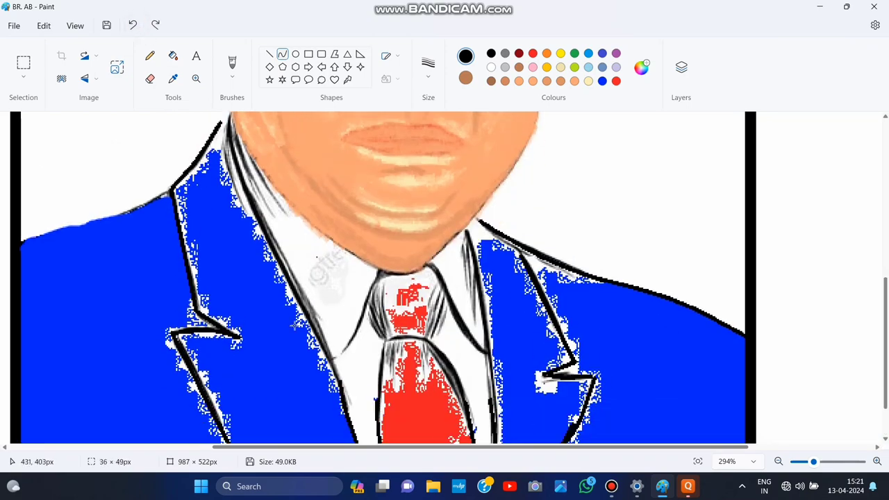
Step: Trace the left lapel's inner edge from the collar tip down along the shirt with black curves
scroll(258, 401, up, 3)
drag(219, 210, 247, 298)
click(230, 261)
scroll(247, 360, down, 2)
scroll(99, 264, up, 1)
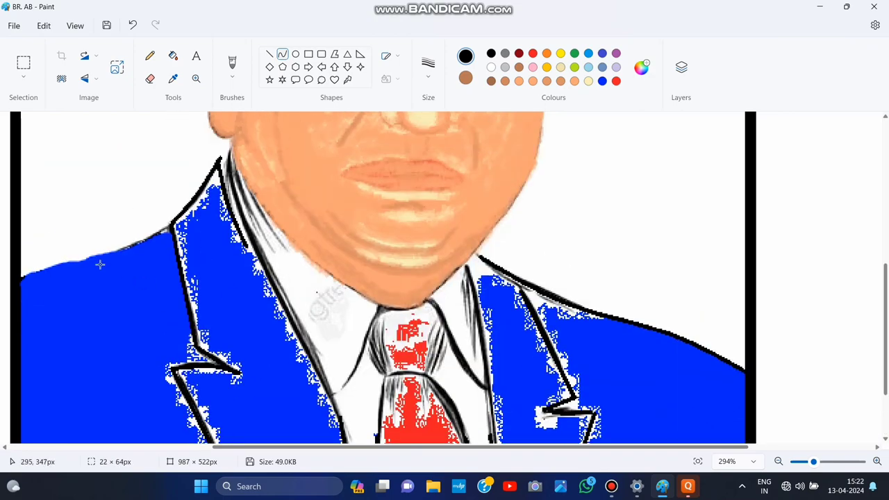
scroll(240, 250, down, 1)
scroll(243, 247, up, 1)
mouse_move(243, 246)
mouse_down()
mouse_move(286, 313)
mouse_move(343, 442)
mouse_up()
click(281, 304)
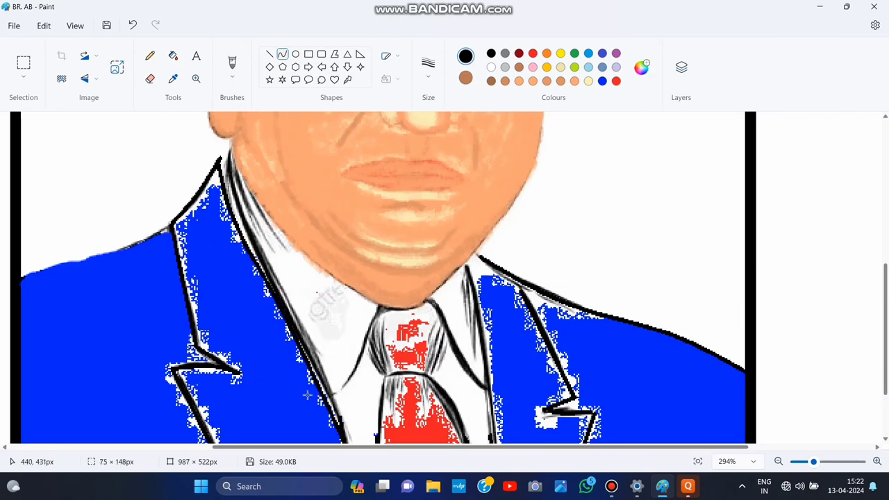
scroll(308, 395, down, 1)
scroll(292, 195, up, 1)
Step: Fill the left lapel's black outline with the jacket's blue and switch to the brush for touch-ups
click(173, 56)
scroll(379, 406, down, 2)
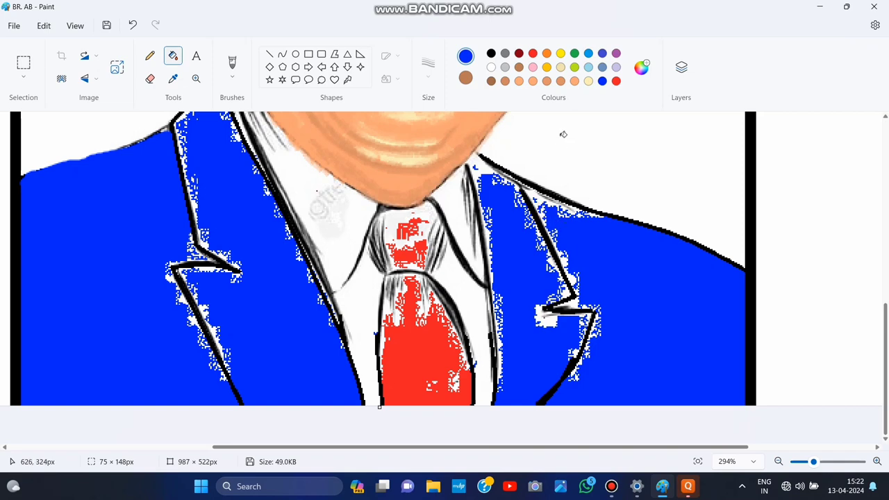
scroll(222, 182, up, 1)
click(180, 199)
click(230, 70)
drag(191, 218, 200, 236)
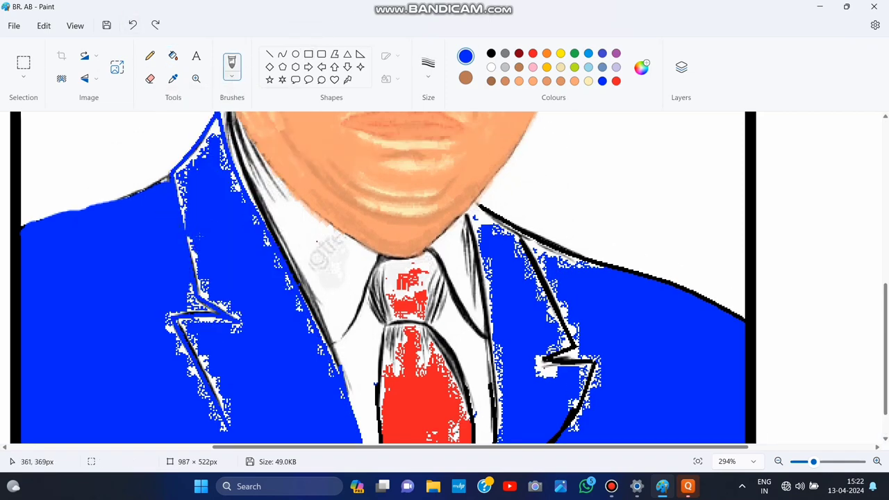
Step: Change the brush size and paint blue over white specks around the left lapel's notch and lower edge at 583% zoom
drag(813, 462, 833, 461)
drag(380, 448, 236, 451)
mouse_move(411, 309)
mouse_down()
mouse_move(413, 342)
mouse_move(369, 408)
mouse_up()
click(429, 68)
click(428, 130)
scroll(366, 362, down, 2)
mouse_move(364, 333)
mouse_down()
mouse_move(404, 364)
mouse_move(410, 385)
mouse_up()
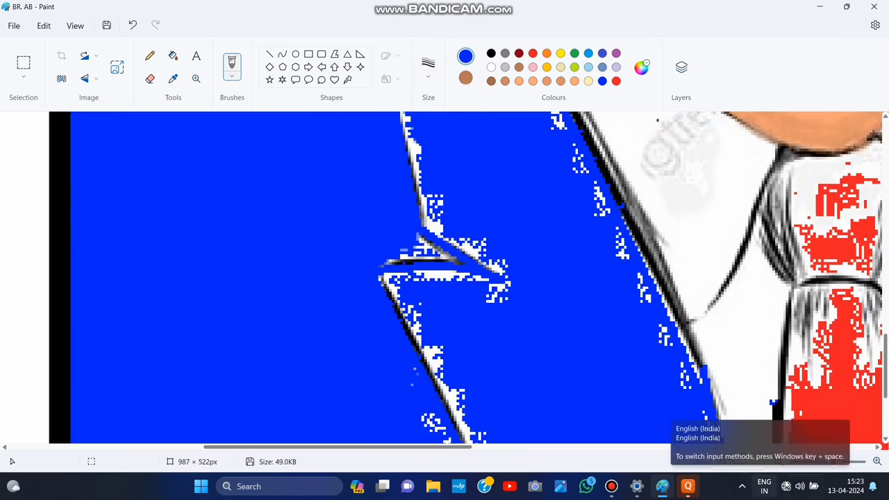
scroll(416, 368, down, 1)
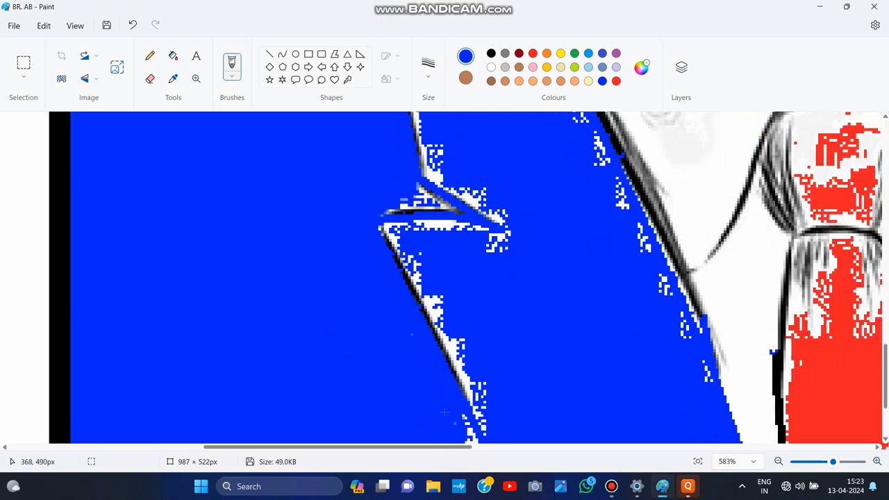
scroll(445, 412, down, 2)
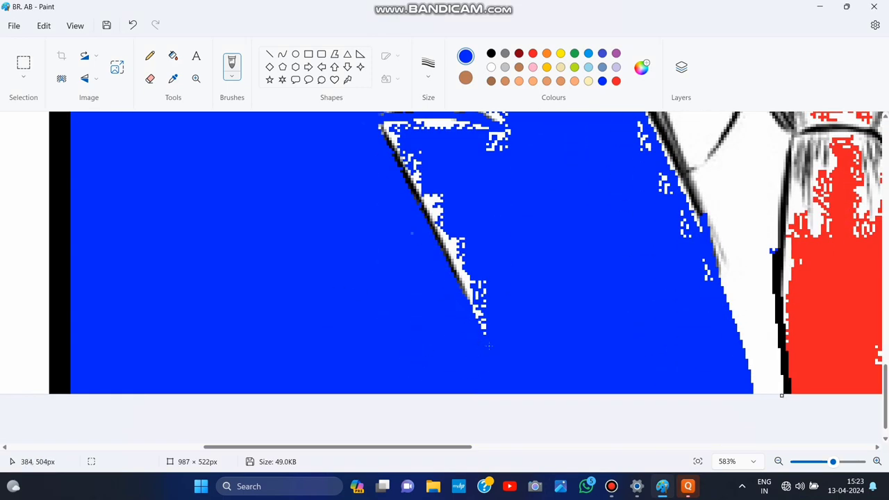
Step: Paint blue over the remaining white specks inside the left lapel's notch and along the upper part of its inner edge
scroll(489, 346, up, 12)
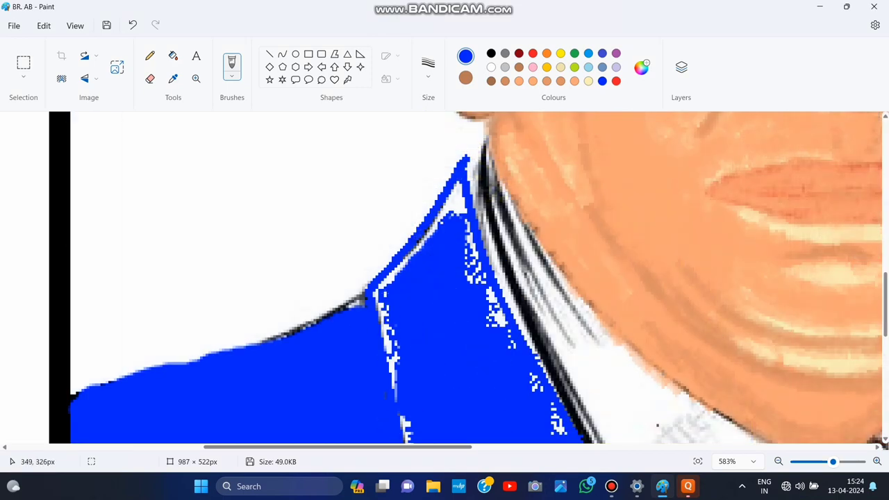
scroll(385, 311, down, 2)
scroll(439, 391, down, 3)
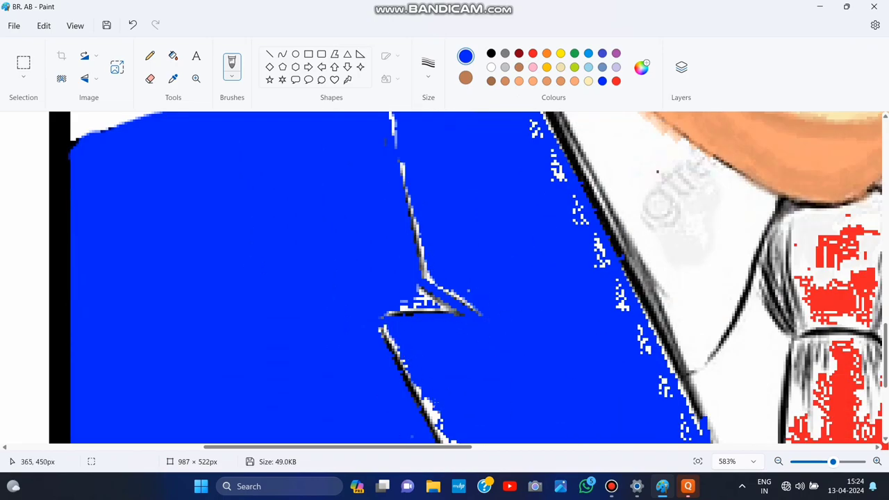
scroll(557, 381, down, 4)
scroll(557, 382, up, 6)
scroll(558, 382, down, 1)
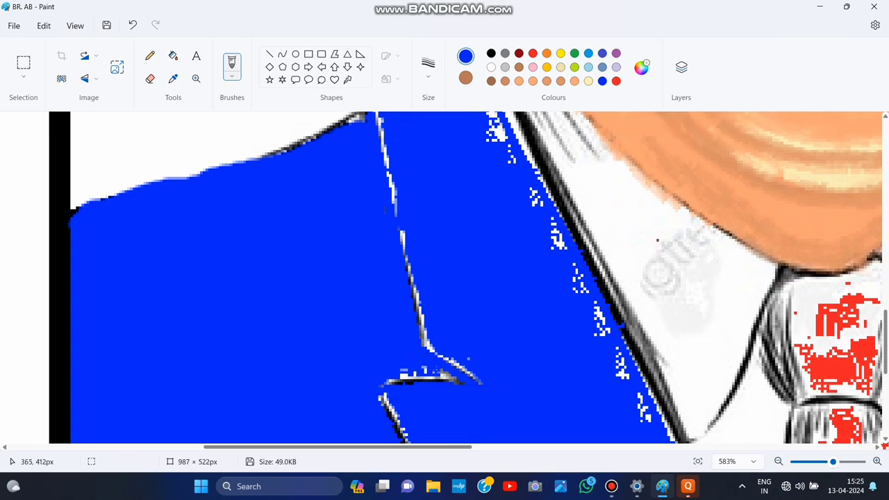
scroll(444, 277, up, 2)
scroll(522, 290, up, 2)
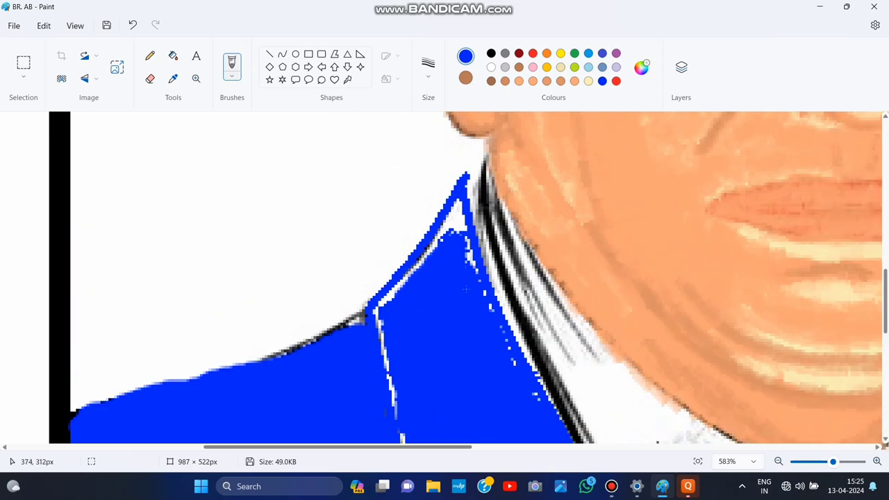
mouse_move(474, 239)
mouse_down()
mouse_move(432, 251)
mouse_move(373, 302)
mouse_up()
key(ctrl+z)
mouse_move(460, 240)
mouse_down()
mouse_move(458, 229)
mouse_move(408, 285)
mouse_up()
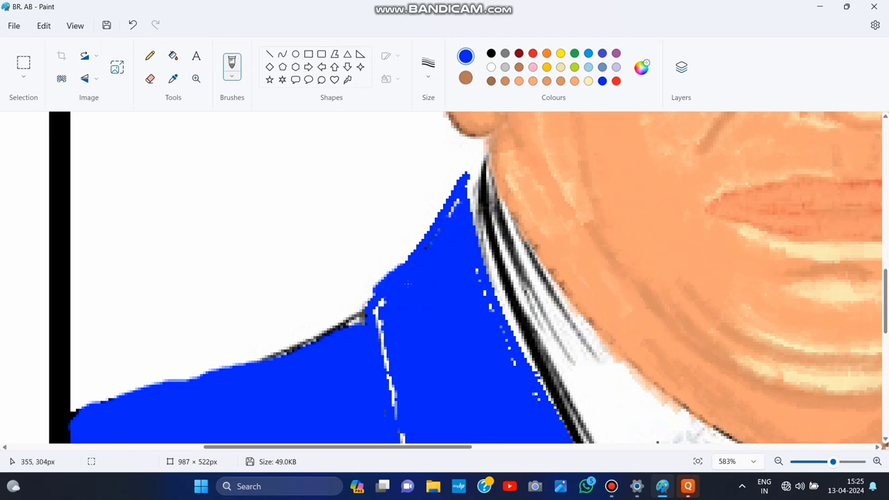
key(ctrl+z)
mouse_move(464, 229)
mouse_down()
mouse_move(459, 203)
mouse_move(403, 284)
mouse_up()
drag(384, 348, 392, 414)
scroll(403, 143, down, 2)
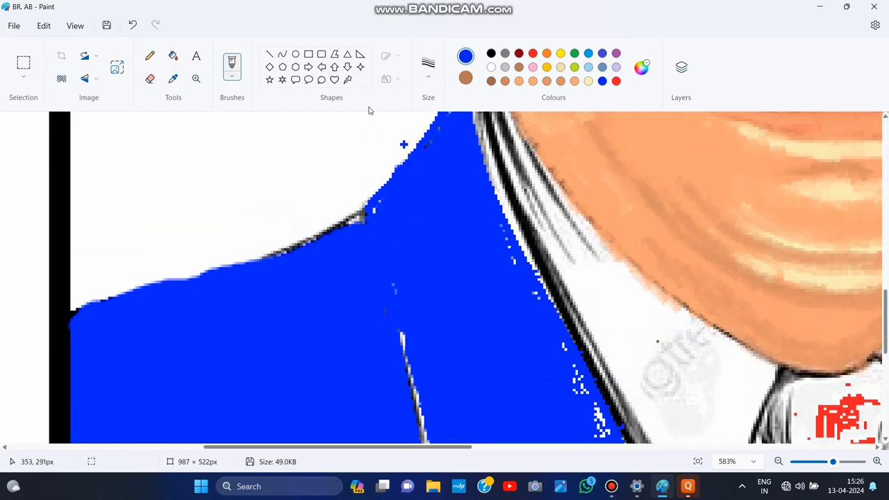
key(ctrl+z)
Step: Cover the white specks along the left lapel's inner edge with blue from the collar tip down to the shirt's lower part
scroll(885, 464, down, 3)
scroll(884, 464, up, 4)
scroll(458, 299, down, 3)
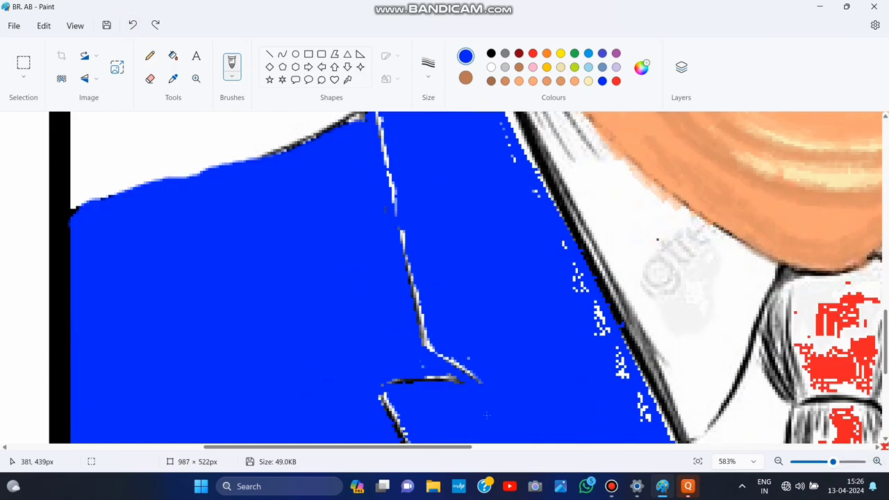
scroll(458, 299, up, 3)
drag(494, 245, 485, 201)
scroll(547, 346, up, 3)
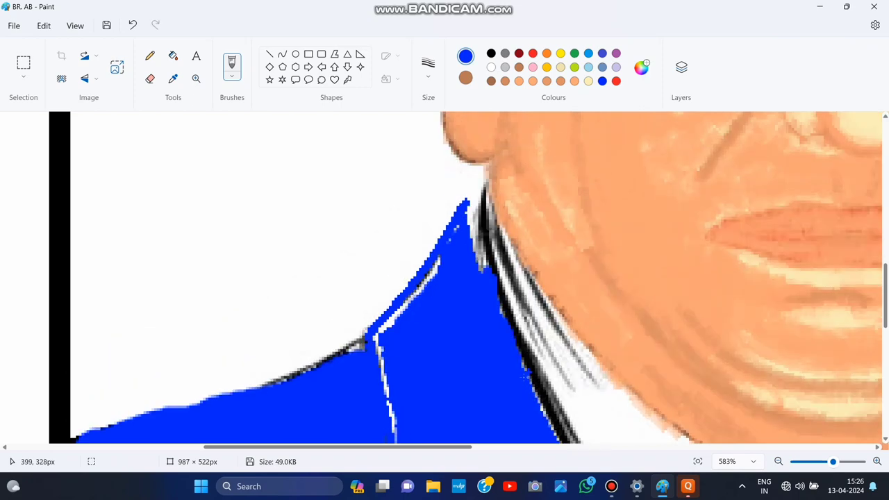
scroll(482, 338, down, 6)
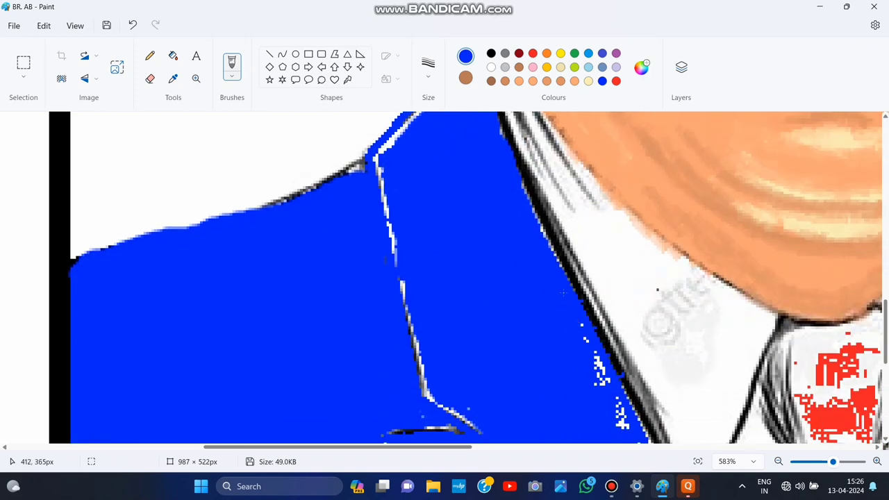
scroll(482, 338, down, 3)
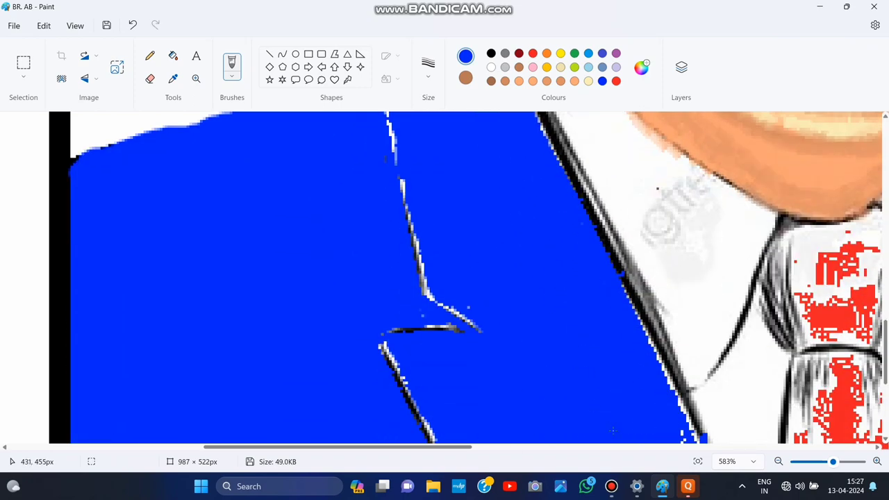
scroll(681, 298, down, 4)
Step: Paint blue over the white specks on the right jacket front, from the collar tip down the shirt edge and along the lapel's inner side
scroll(707, 337, right, 5)
scroll(583, 299, up, 2)
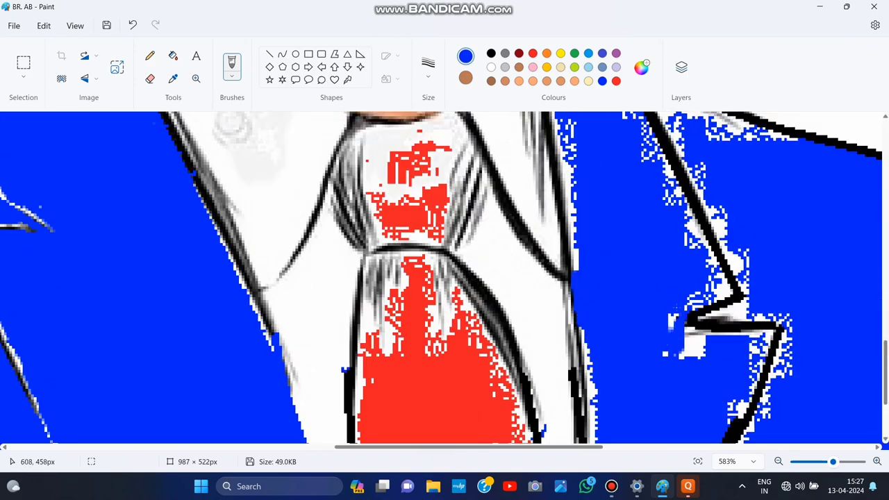
scroll(675, 306, down, 5)
scroll(548, 244, up, 11)
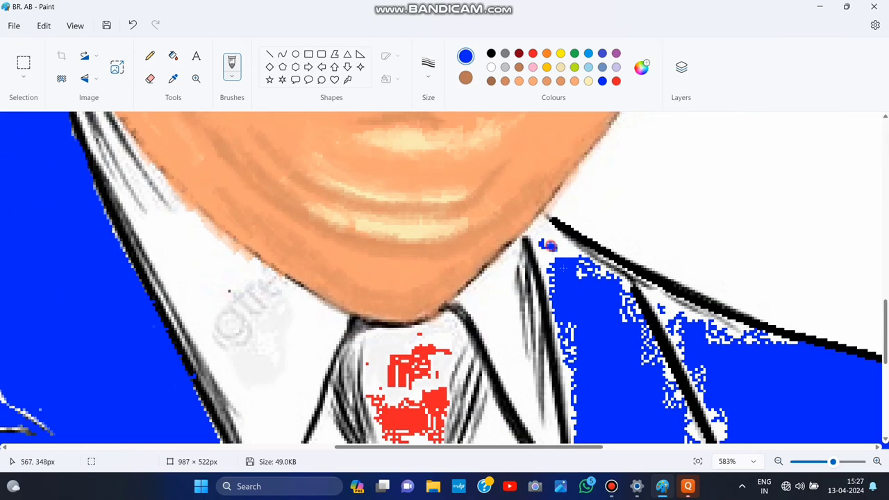
mouse_move(548, 244)
mouse_down()
mouse_move(558, 243)
mouse_move(543, 229)
mouse_move(568, 364)
mouse_up()
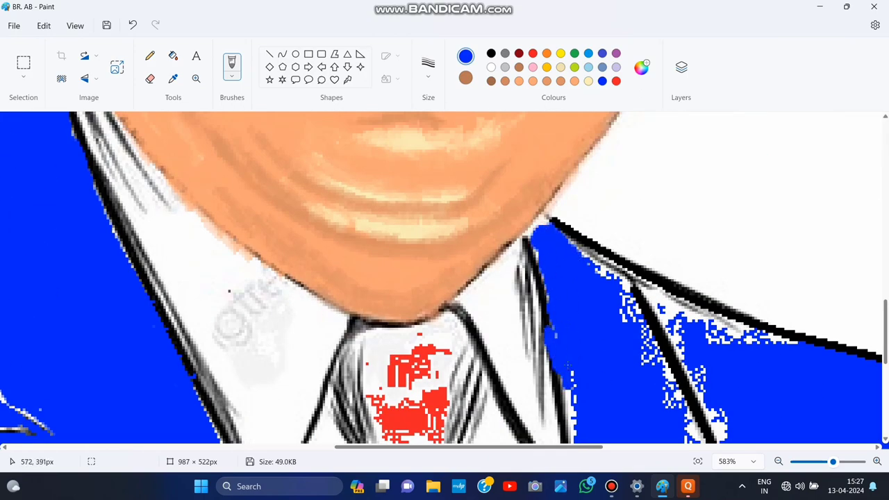
scroll(568, 365, down, 1)
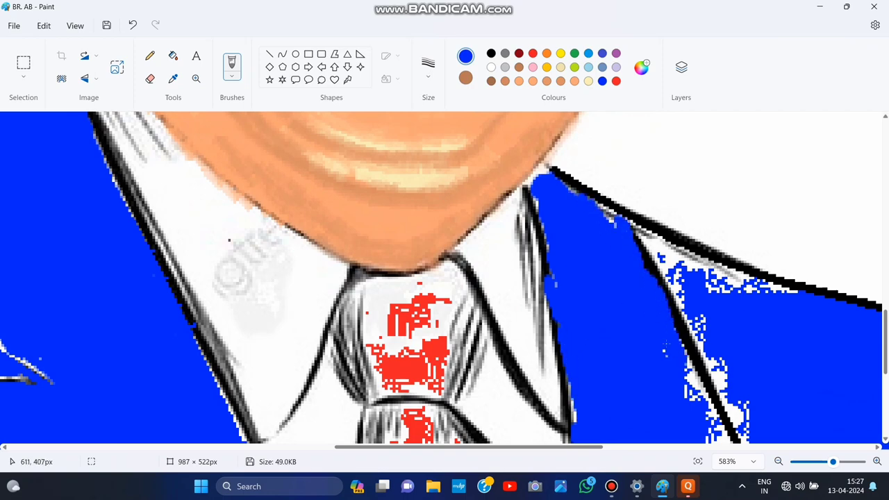
scroll(687, 378, down, 2)
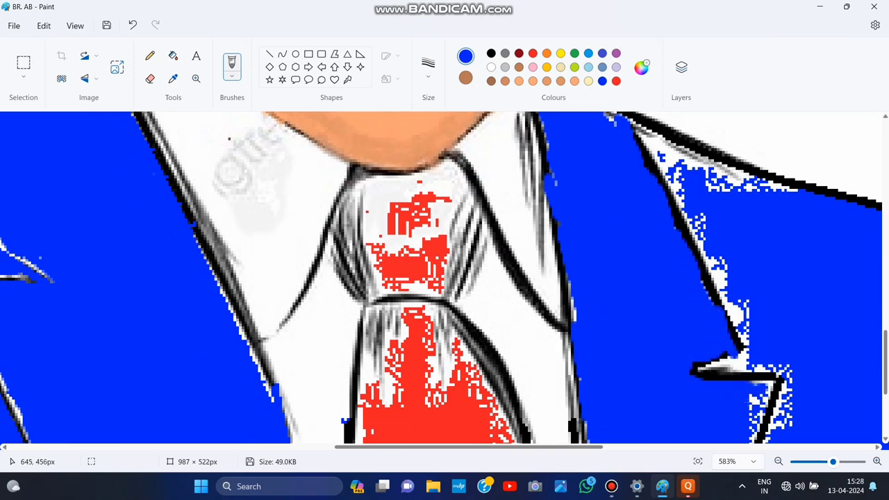
Step: Cover the white specks around the right lapel's outer side, its notch and the underside of the right shoulder line with blue
scroll(722, 382, down, 2)
scroll(739, 386, up, 3)
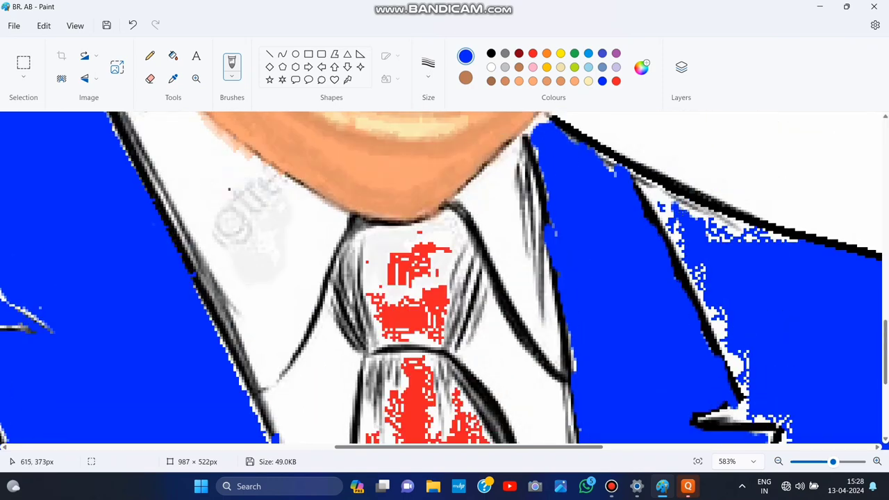
mouse_move(692, 229)
mouse_down()
mouse_move(737, 368)
mouse_move(740, 413)
mouse_move(797, 408)
mouse_up()
scroll(797, 408, down, 2)
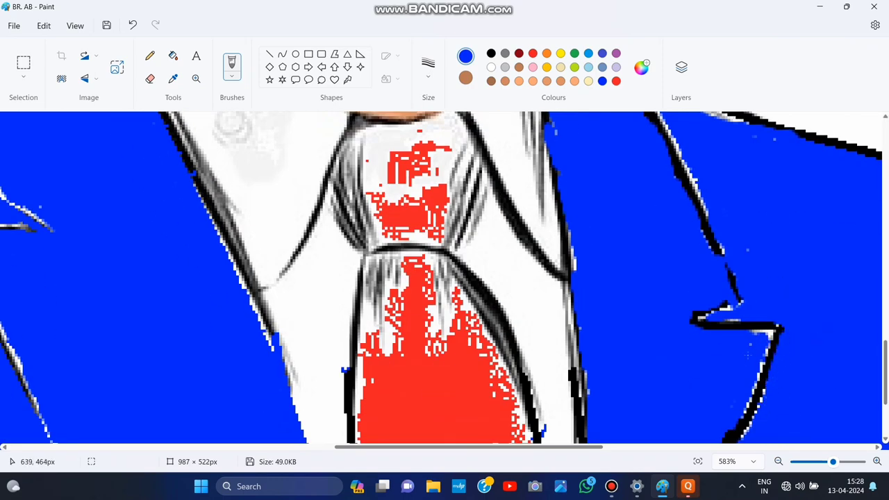
scroll(778, 342, down, 2)
scroll(779, 341, up, 3)
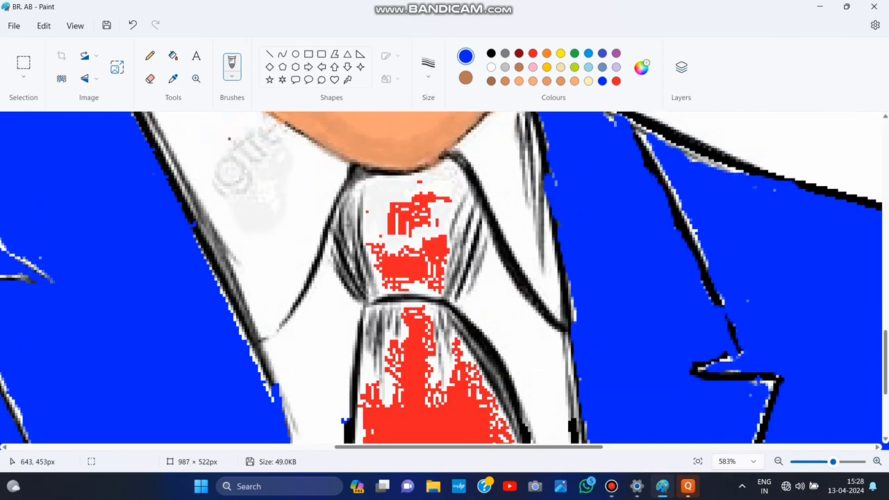
click(132, 25)
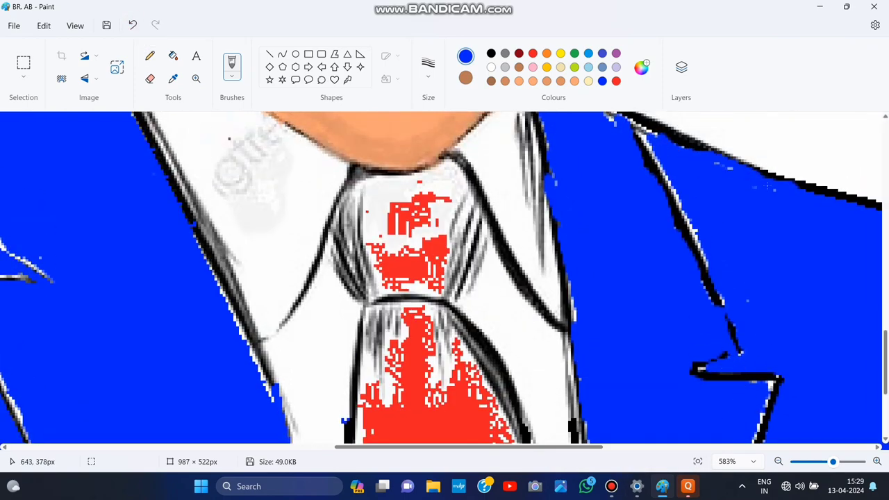
click(698, 461)
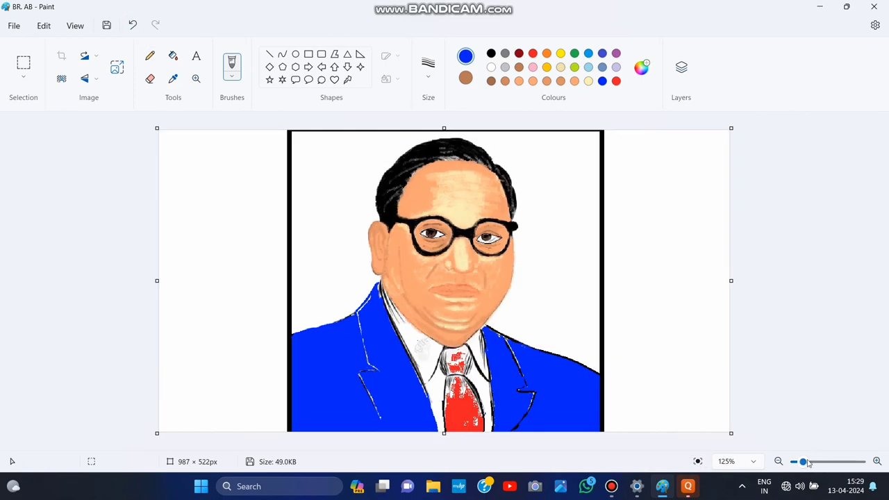
click(812, 462)
click(173, 56)
click(491, 53)
click(263, 292)
click(133, 25)
click(262, 291)
click(132, 25)
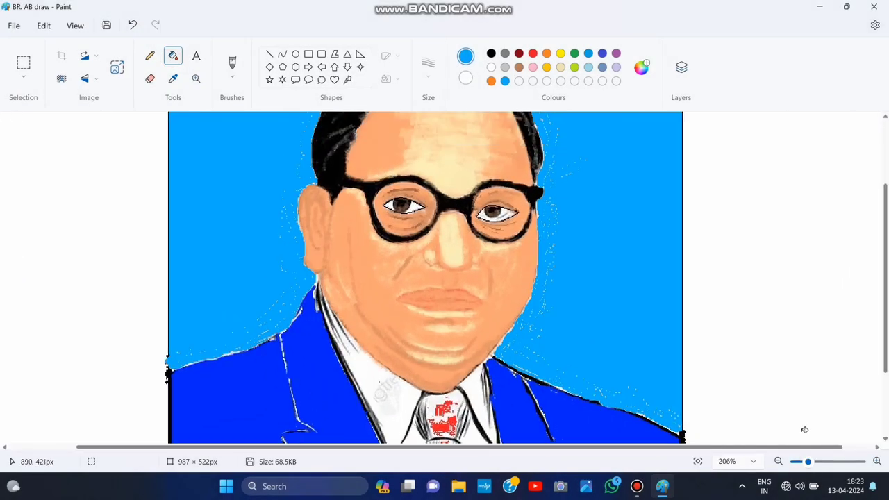
Step: Brush the background's light blue over the white specks around the hair and the sides of the head
scroll(804, 429, up, 3)
click(232, 66)
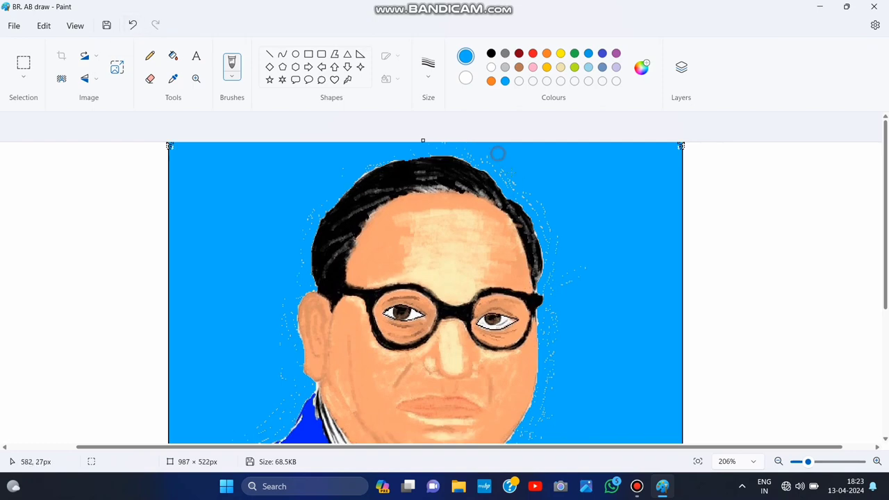
scroll(496, 241, down, 1)
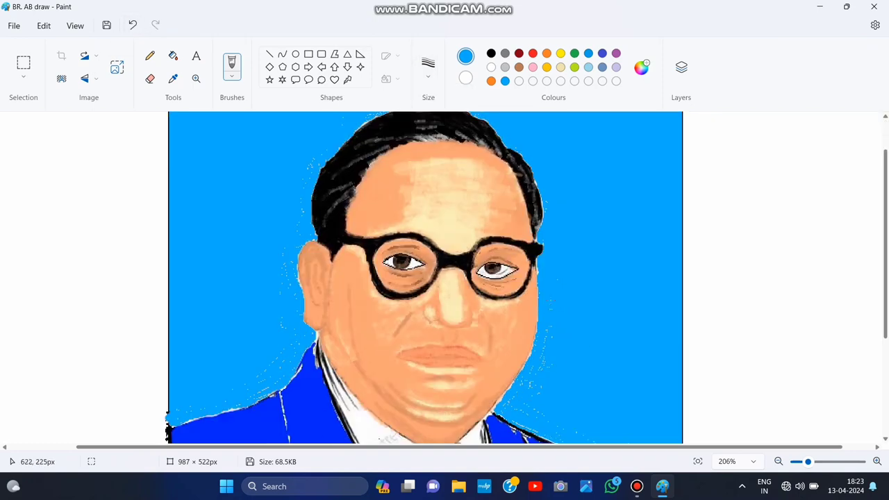
scroll(534, 344, down, 1)
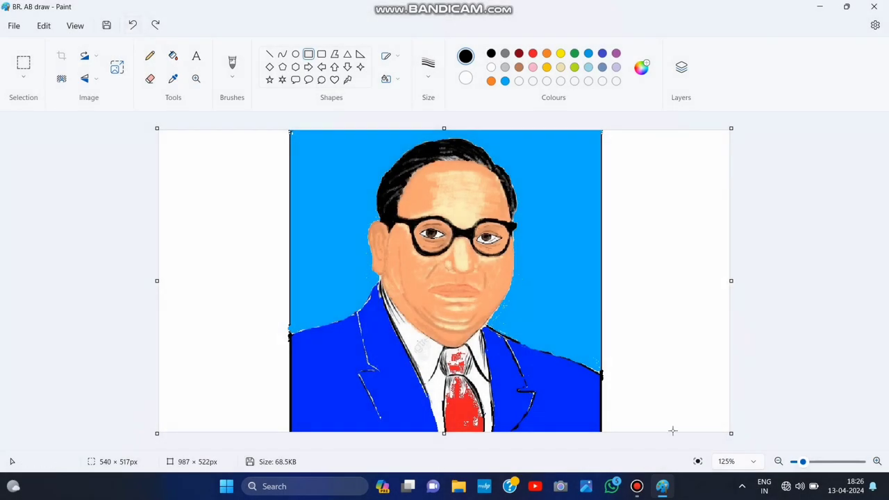
Step: Undo the last rectangle and brush red over the white specks in the tie and the middle of its knot
drag(803, 462, 807, 462)
click(133, 26)
mouse_move(425, 307)
mouse_down()
mouse_move(435, 303)
mouse_move(423, 316)
mouse_move(439, 325)
mouse_up()
click(232, 62)
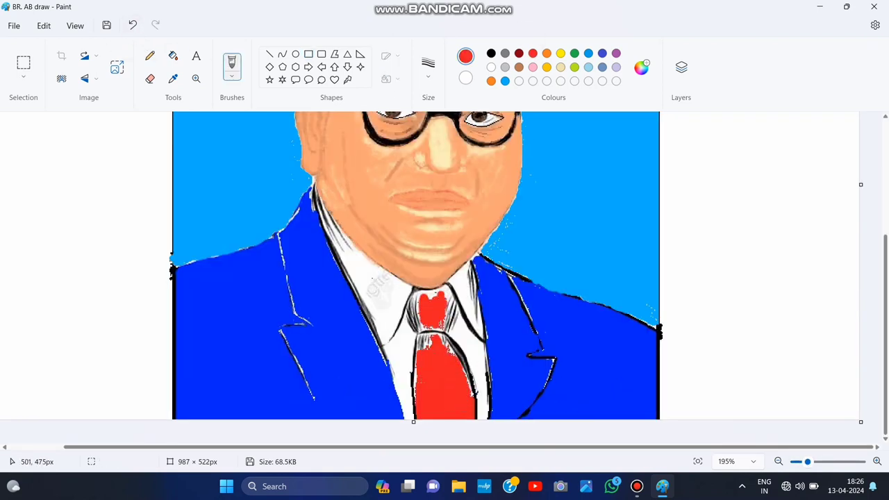
Step: Switch to the Natural pencil and paint red over the gaps at the top of the tie below its knot, zooming to 343%
click(231, 65)
click(201, 282)
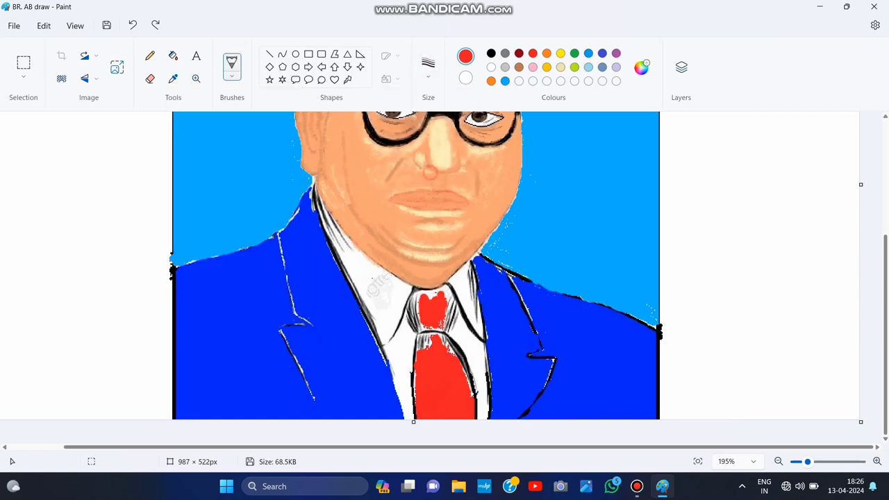
drag(423, 334, 441, 342)
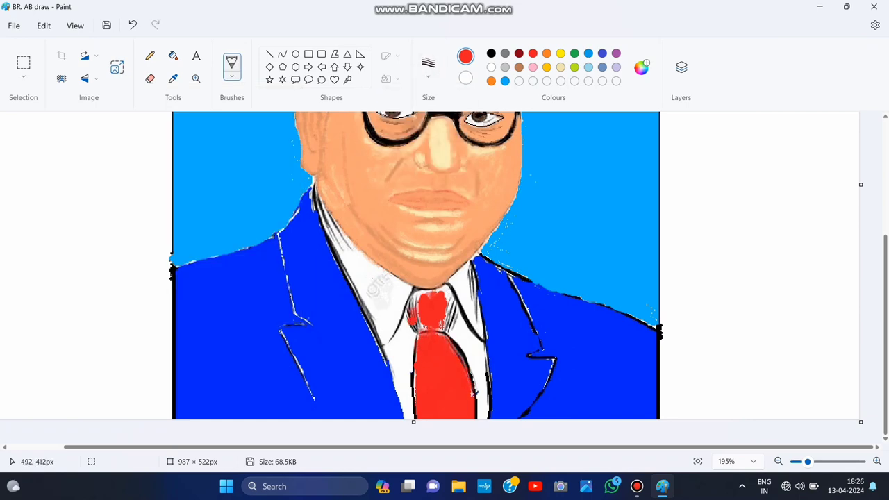
drag(415, 298, 416, 325)
key(ctrl+z)
scroll(413, 303, up, 3)
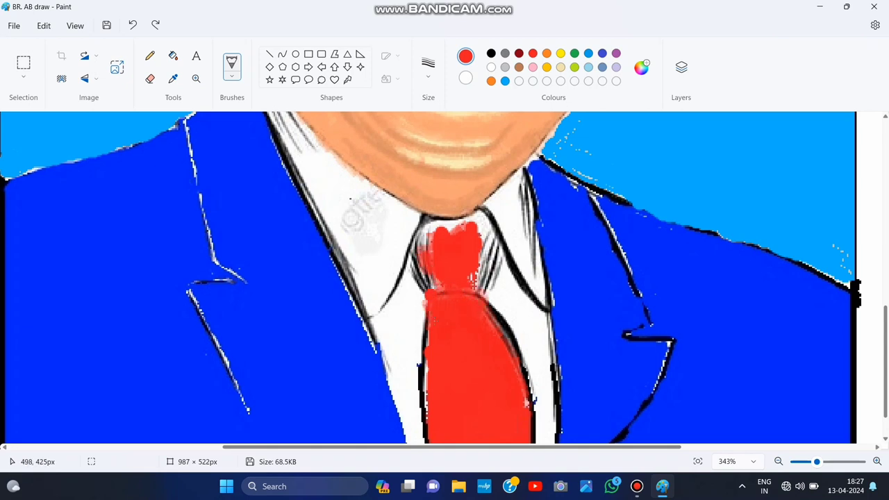
Step: Change the pencil size and paint the whole tie knot solid red up to the chin and out to its side edges
click(132, 25)
mouse_move(437, 232)
mouse_down()
mouse_move(411, 241)
mouse_move(425, 286)
mouse_move(430, 227)
mouse_move(455, 219)
mouse_move(490, 268)
mouse_move(481, 223)
mouse_move(471, 286)
mouse_up()
click(127, 24)
scroll(654, 167, up, 1)
scroll(353, 251, down, 2)
mouse_move(425, 194)
mouse_down()
mouse_move(430, 218)
mouse_move(444, 217)
mouse_up()
click(428, 66)
click(452, 123)
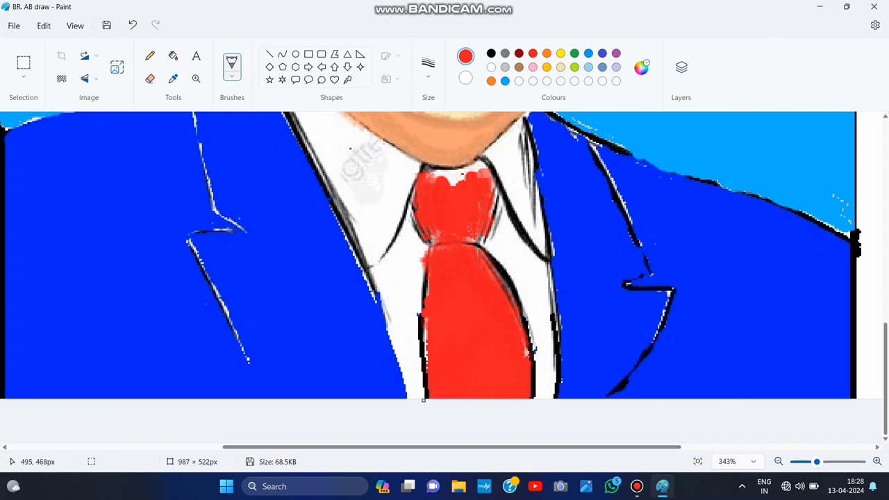
scroll(423, 399, up, 1)
mouse_move(434, 226)
mouse_down()
mouse_move(490, 218)
mouse_move(473, 302)
mouse_up()
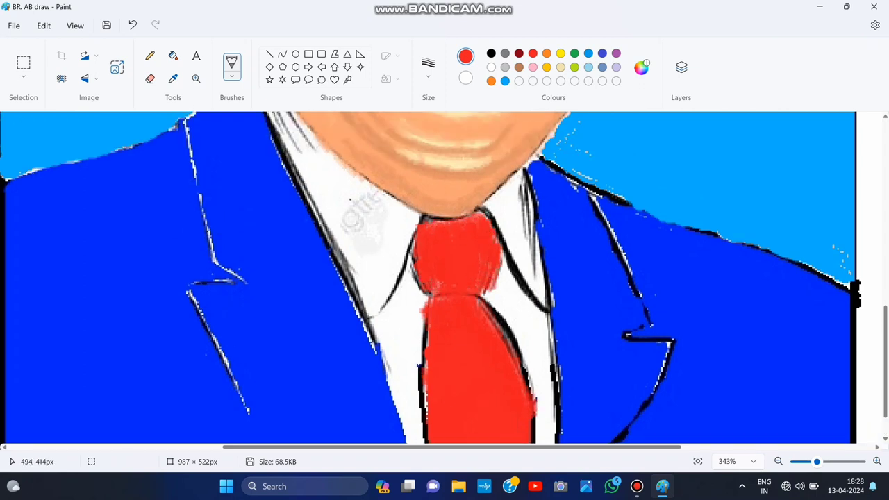
scroll(425, 332, down, 1)
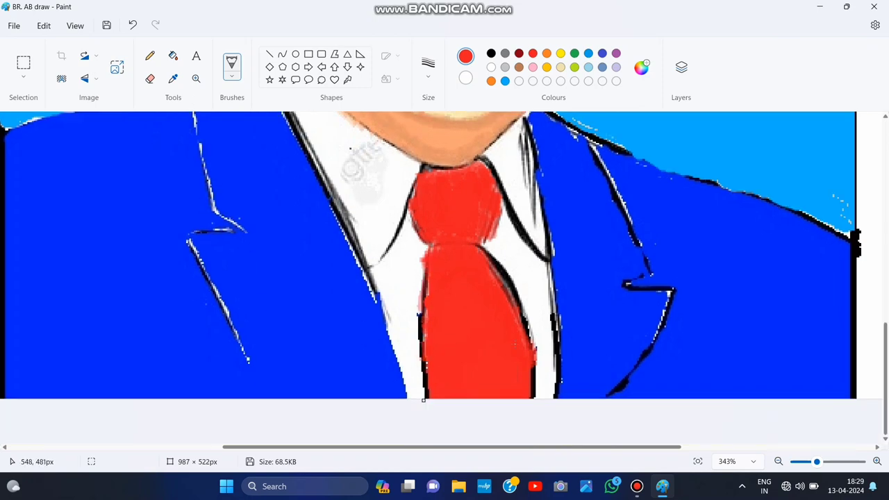
Step: Switch to the regular Brush in white and paint over the grey watermark and dark speck on the left shirt collar
scroll(561, 262, up, 3)
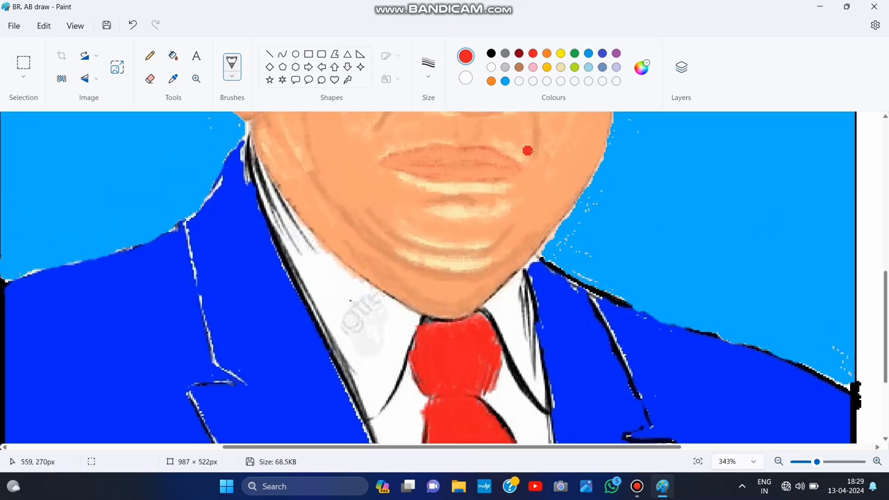
scroll(526, 150, down, 1)
click(491, 67)
click(231, 75)
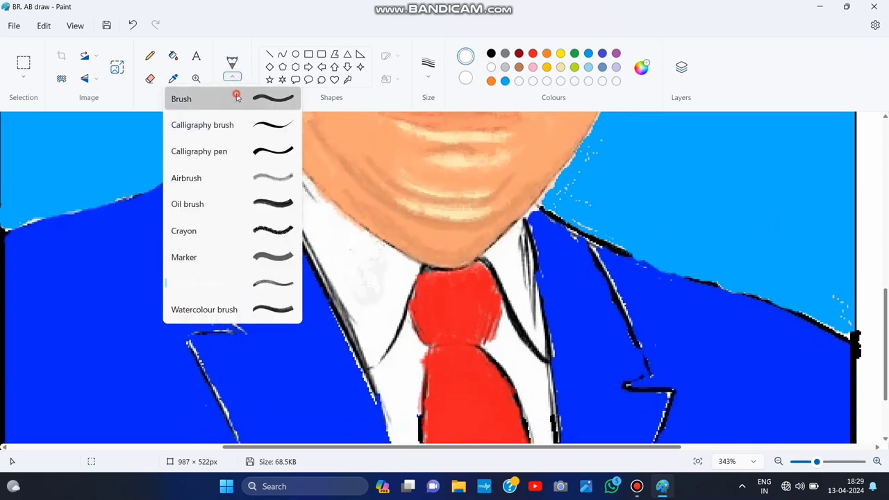
click(236, 96)
mouse_move(344, 217)
mouse_down()
mouse_move(356, 267)
mouse_move(317, 246)
mouse_up()
scroll(508, 312, up, 1)
scroll(321, 247, up, 1)
scroll(327, 245, down, 1)
Step: Try indigo strokes near the right collar tip, change the brush size between them, and undo both strokes
click(602, 53)
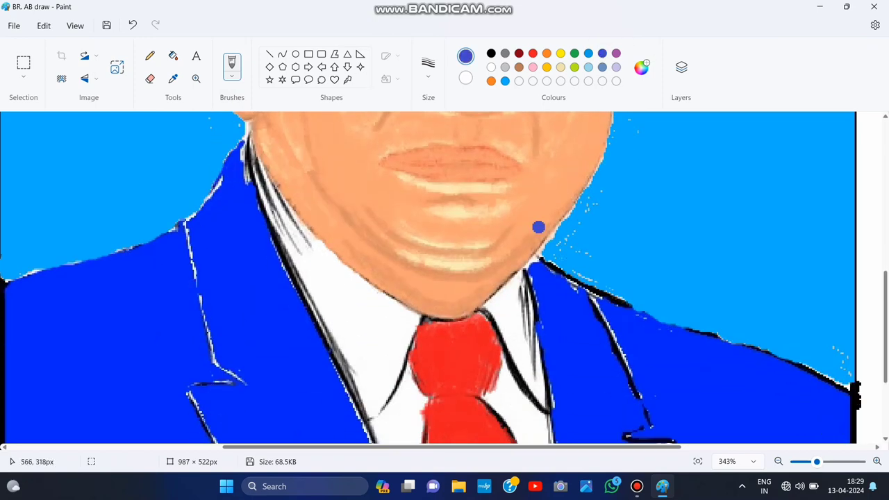
drag(536, 280, 569, 295)
click(132, 26)
click(428, 68)
click(428, 160)
drag(585, 263, 573, 294)
click(133, 26)
Step: Pick the bright blue from the basic colours and paint over the stray outline and white specks along both shoulder edges
click(641, 68)
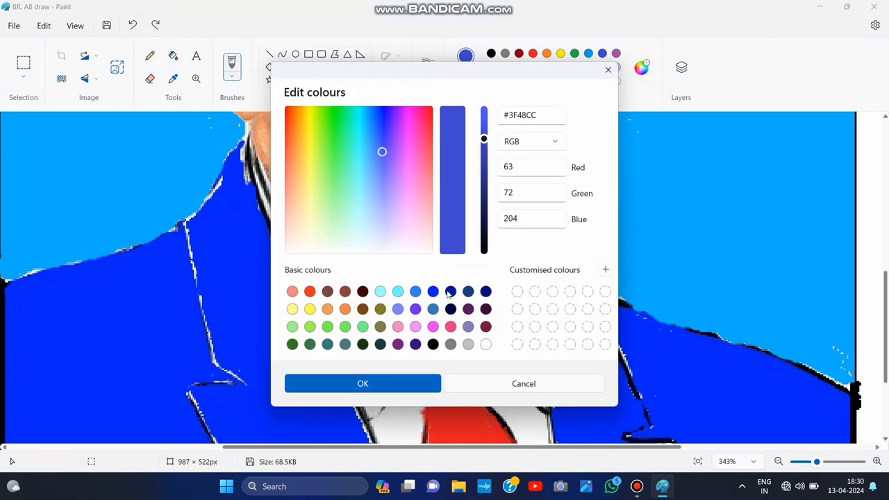
click(433, 291)
click(436, 383)
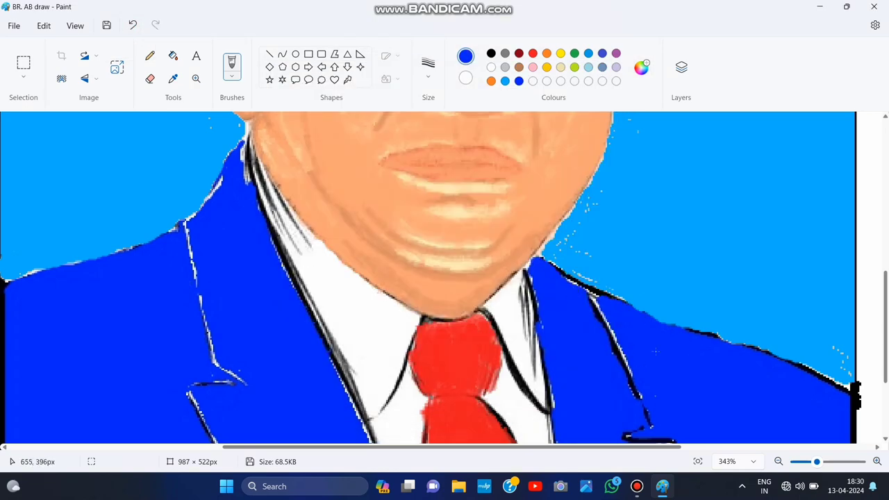
scroll(430, 278, down, 2)
scroll(391, 276, up, 3)
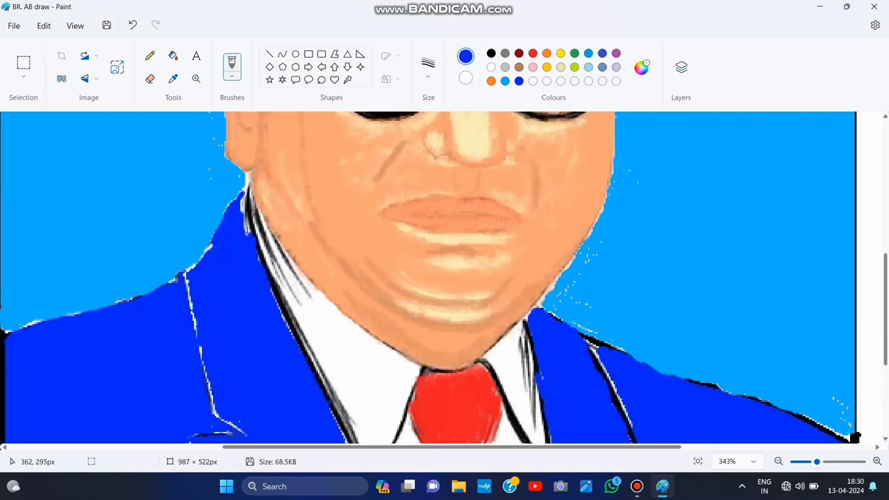
scroll(322, 208, down, 2)
ctrl+scroll(321, 126, down, 5)
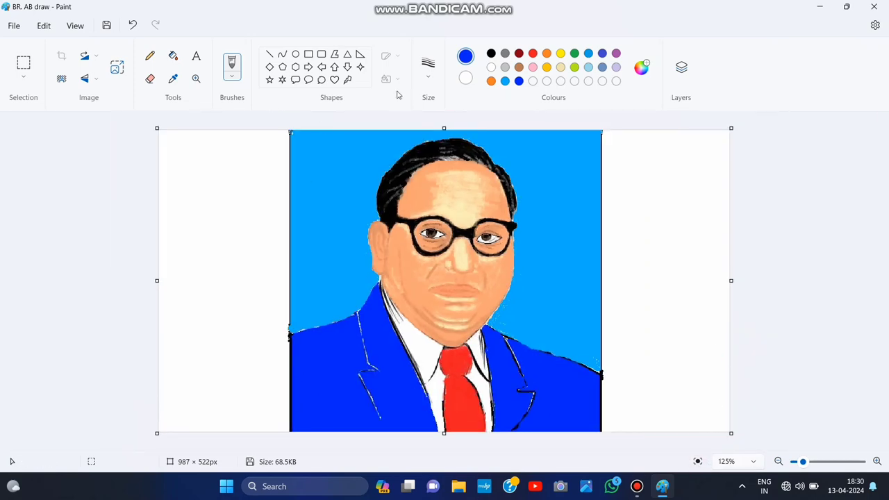
Step: Set up the Curve tool in black, try tracing the left collar point's edge beside the tie knot, and undo that curve
click(282, 53)
click(491, 53)
ctrl+scroll(458, 305, up, 4)
scroll(471, 264, down, 3)
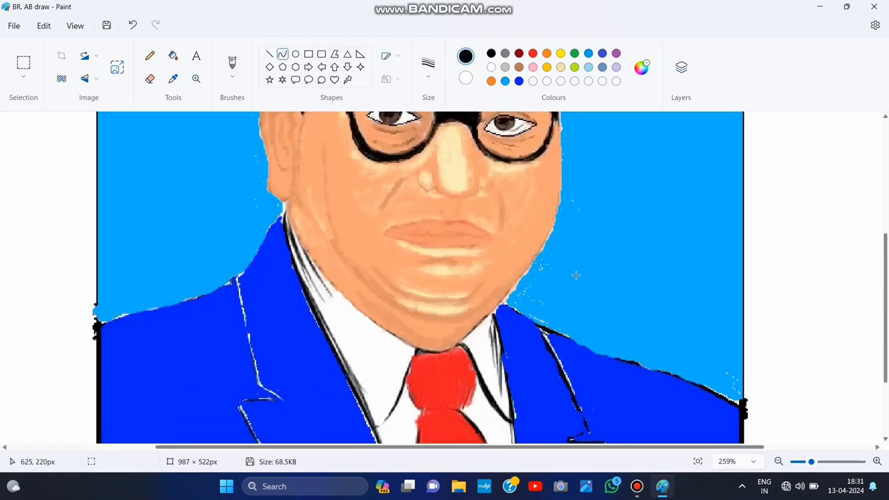
scroll(421, 77, up, 1)
drag(415, 297, 381, 374)
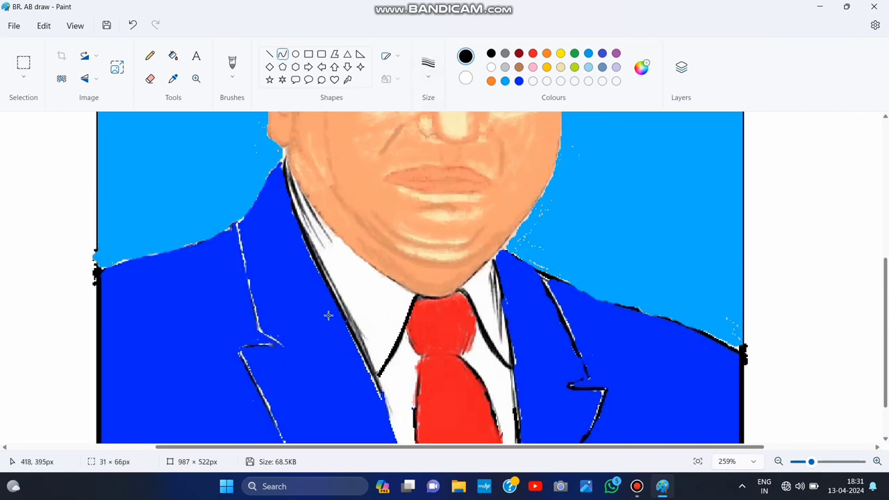
drag(329, 315, 191, 319)
key(ctrl+z)
Step: Trace the collar edges on both sides of the tie knot with black curves, making the left one about 26 × 60 px
drag(417, 297, 386, 368)
click(418, 339)
click(421, 332)
scroll(426, 437, down, 2)
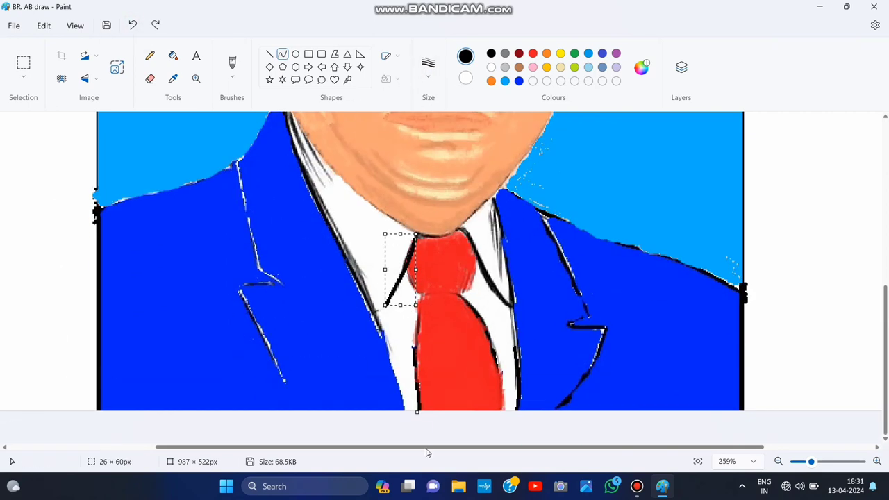
drag(461, 228, 512, 308)
click(480, 276)
click(629, 430)
Step: Outline the tie knot's two side edges with black curves, making the left one about 16 × 21 px
drag(405, 269, 424, 295)
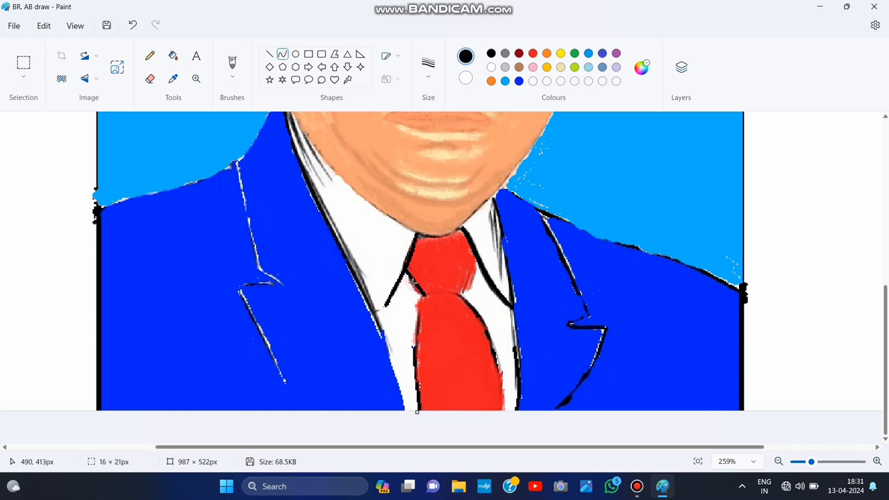
drag(473, 257, 461, 295)
click(470, 279)
click(482, 429)
Step: Change the line thickness, try a black curve about 13 × 97 px down the tie's left edge, and undo it
drag(472, 256, 418, 400)
click(429, 77)
click(428, 133)
click(410, 335)
click(414, 271)
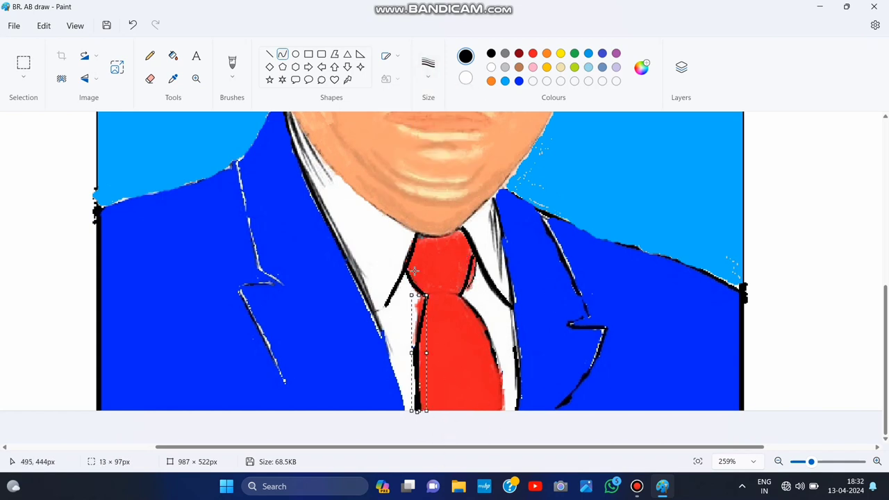
click(132, 26)
Step: Outline the tie with black curves down its left edge, under the knot, and down its right edge, the last about 34 × 101 px
mouse_move(422, 296)
mouse_down()
mouse_move(417, 403)
mouse_move(461, 297)
mouse_move(423, 296)
mouse_move(502, 413)
mouse_up()
click(414, 354)
click(410, 432)
click(440, 425)
click(135, 26)
click(442, 291)
click(460, 435)
click(491, 335)
click(494, 428)
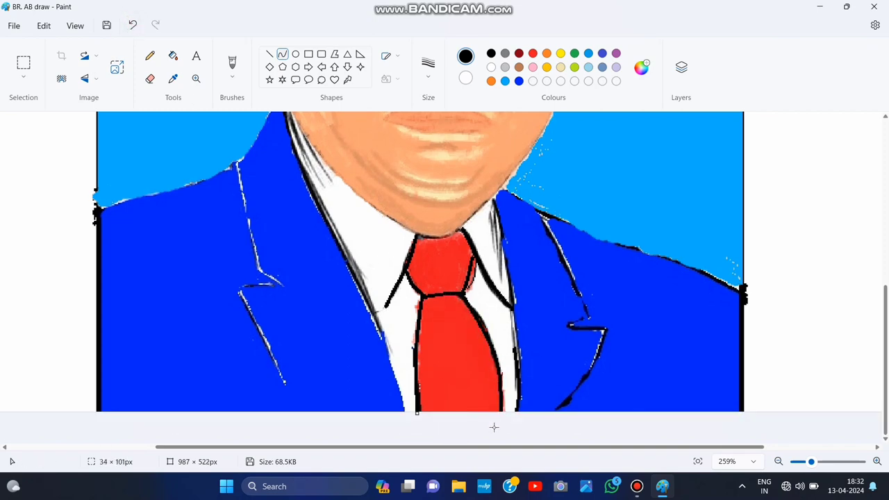
Step: Draw a black curve about 27 × 63 px along the fold at the top of the left shirt collar, beside the neck
scroll(520, 259, up, 1)
scroll(520, 259, up, 1)
drag(287, 211, 320, 286)
click(308, 250)
scroll(314, 373, down, 2)
click(311, 432)
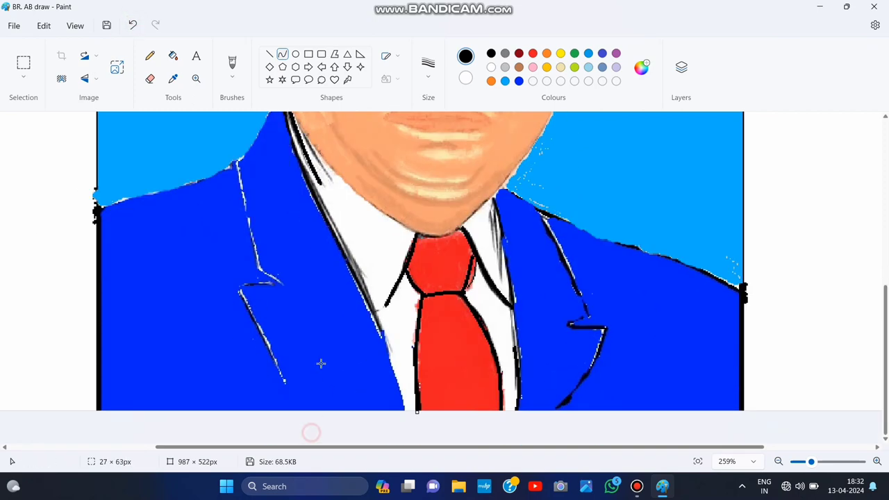
Step: Add a second black curve, about 24 × 38 px, along the left shirt collar's fold beside the neck
scroll(322, 363, up, 2)
drag(300, 235, 330, 281)
click(316, 259)
click(322, 351)
scroll(352, 299, up, 3)
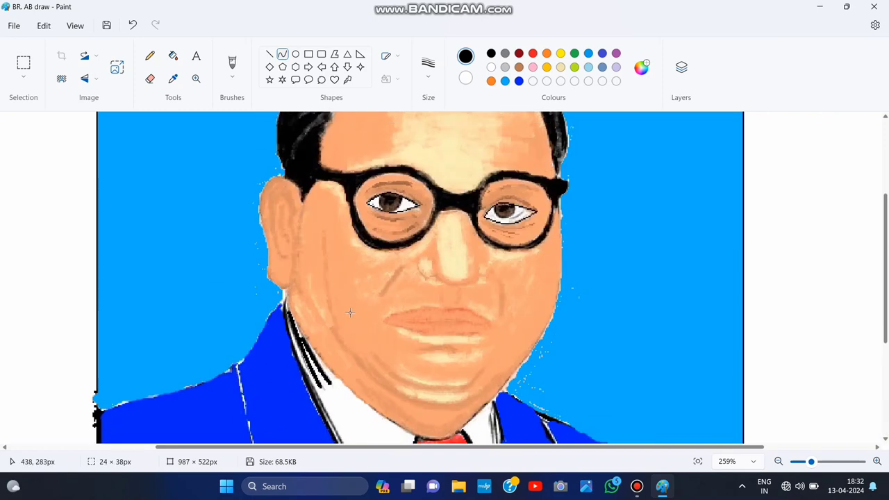
scroll(410, 303, up, 1)
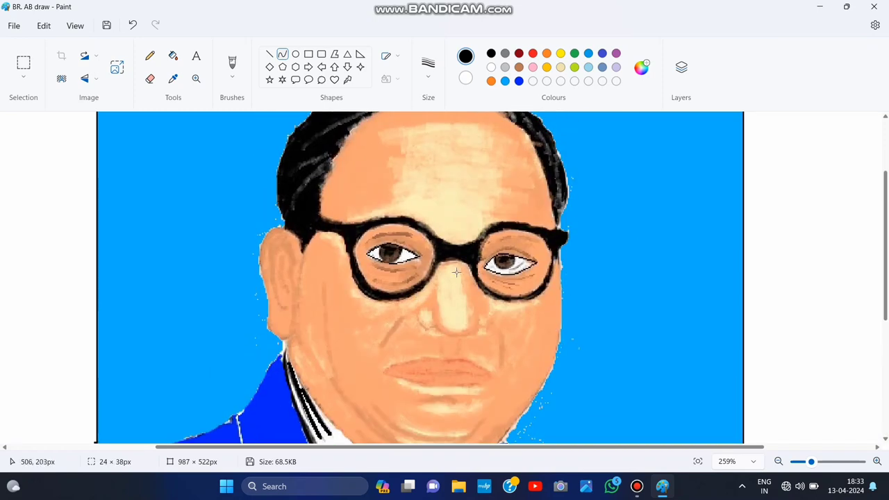
Step: Outline the left shoulder with black curves from the neck to the picture's edge, the outer one about 115 × 36 px
scroll(444, 267, down, 4)
mouse_move(282, 151)
mouse_down()
mouse_move(233, 214)
mouse_move(98, 261)
mouse_up()
click(256, 195)
click(289, 191)
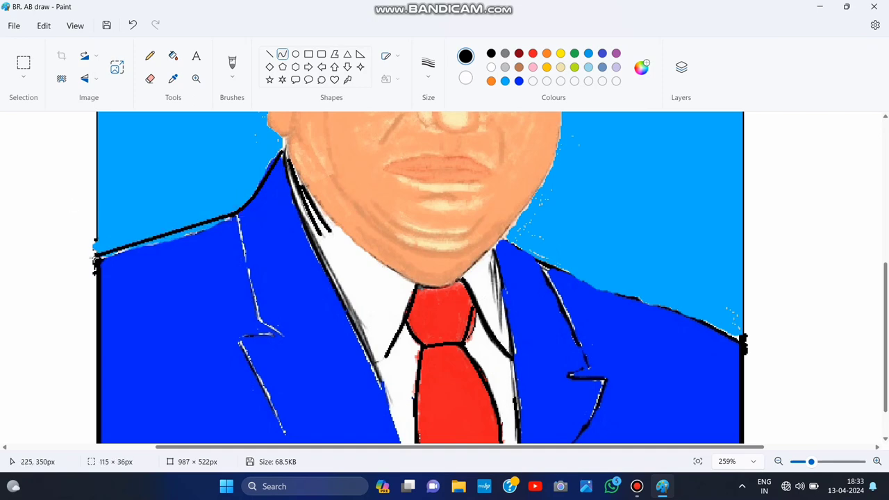
click(185, 243)
click(192, 295)
Step: Trace the left jacket lapel and its notch with black curves, making the lower edge about 36 × 72 px
scroll(192, 296, down, 2)
mouse_move(237, 165)
mouse_down()
mouse_move(263, 271)
mouse_move(249, 236)
mouse_up()
key(ctrl+z)
mouse_move(259, 270)
mouse_down()
mouse_move(283, 285)
mouse_move(271, 289)
mouse_move(282, 284)
mouse_move(284, 381)
mouse_up()
click(282, 422)
click(274, 406)
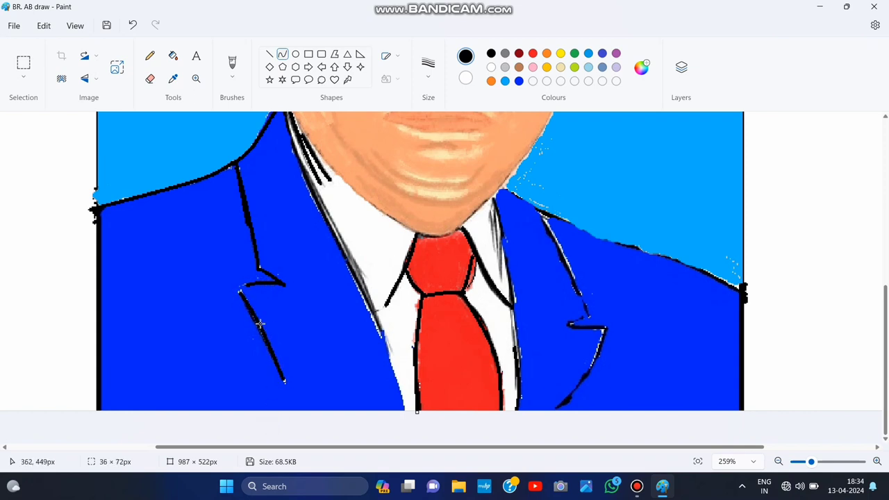
drag(248, 284, 241, 294)
Step: Outline the right shoulder with black curves from the collar to the picture's edge
mouse_move(503, 184)
mouse_down()
mouse_move(587, 232)
mouse_move(692, 269)
mouse_up()
click(546, 213)
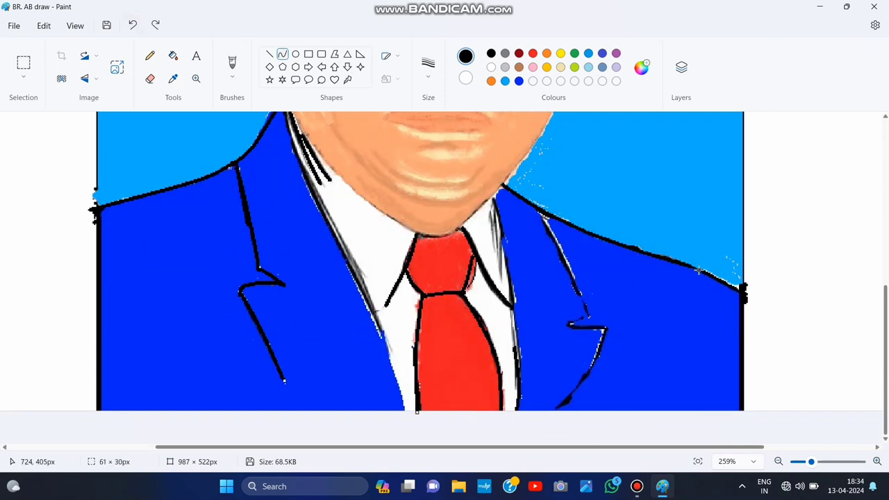
click(725, 282)
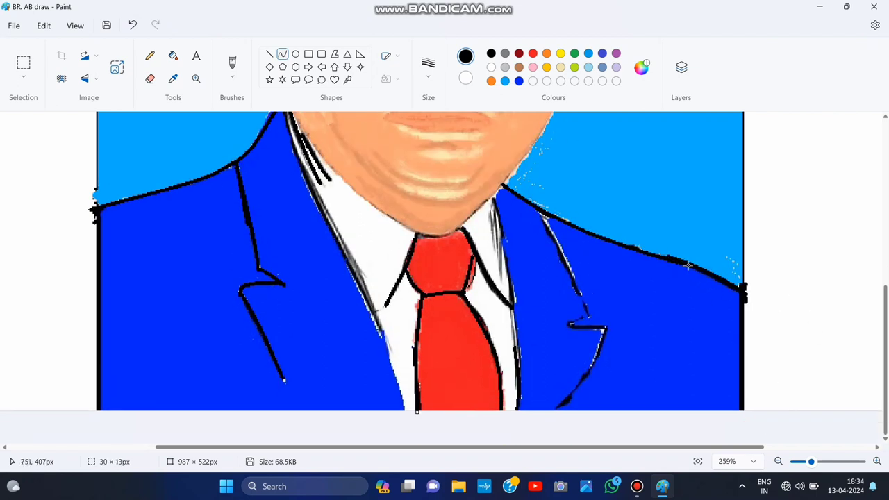
mouse_move(501, 185)
mouse_down()
mouse_move(567, 222)
mouse_move(668, 259)
mouse_up()
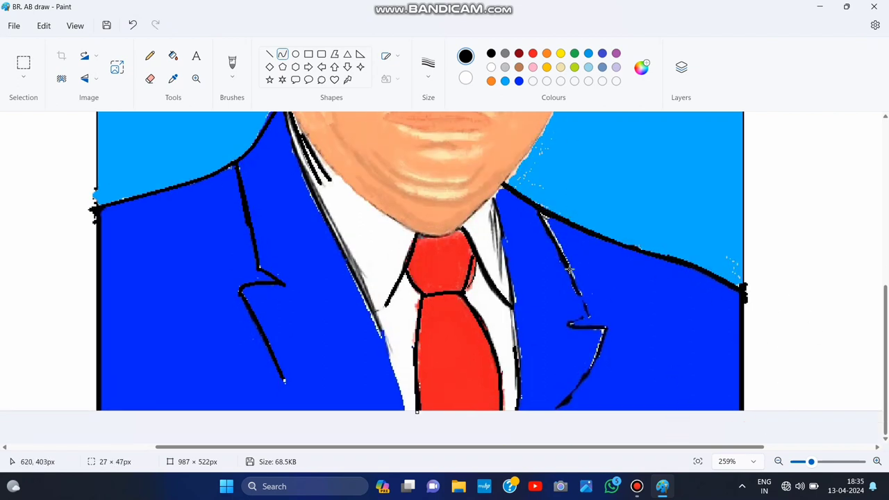
Step: Trace the right jacket lapel with black curves along its upper edge, notch and lower edge, the lower one about 41 × 68 px
drag(569, 269, 570, 272)
key(ctrl+z)
drag(539, 212, 566, 296)
click(603, 432)
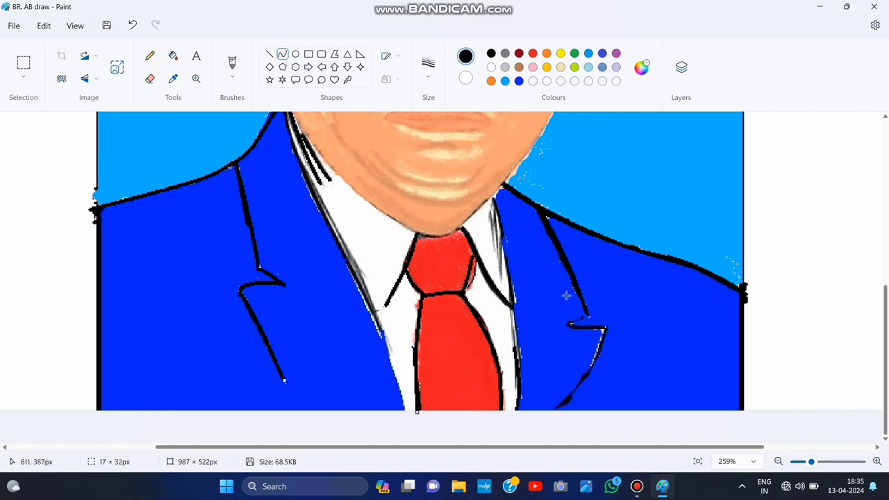
drag(592, 350, 556, 409)
drag(584, 373, 593, 378)
click(595, 435)
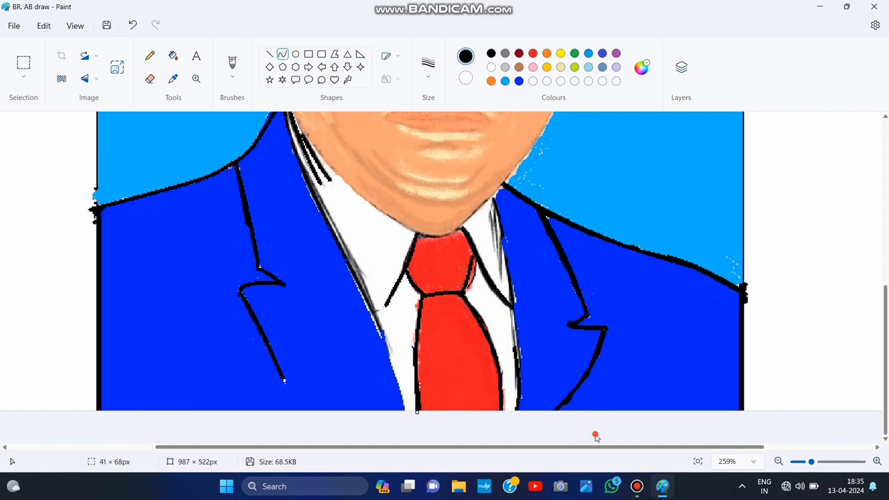
Step: Outline the left jacket opening beside the shirt with black curves down to the bottom, the last about 13 × 49 px
scroll(685, 297, up, 2)
scroll(685, 297, down, 2)
drag(306, 171, 382, 337)
mouse_move(352, 264)
mouse_down()
mouse_move(378, 299)
mouse_move(383, 341)
mouse_up()
click(357, 430)
drag(367, 306, 369, 310)
drag(381, 332, 401, 374)
drag(388, 353, 392, 359)
click(389, 353)
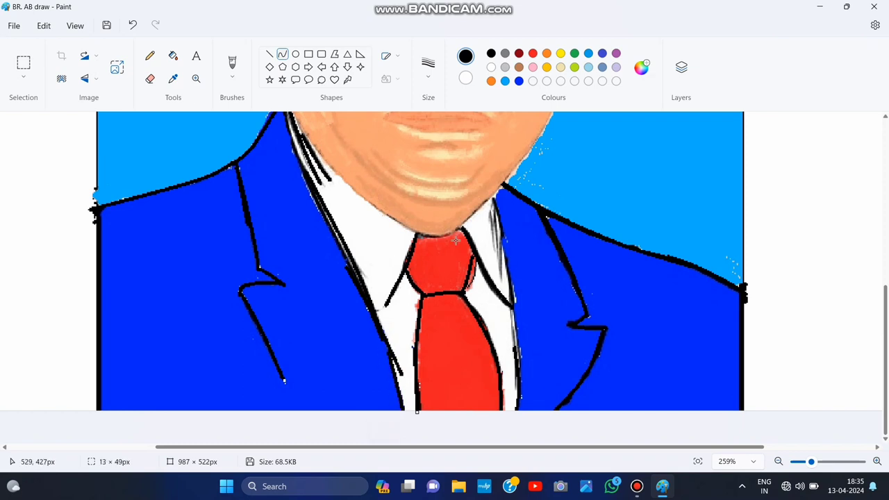
Step: Draw black curves along the fold of the right shirt collar, one of them about 8 × 59 px
drag(491, 208, 500, 272)
click(500, 423)
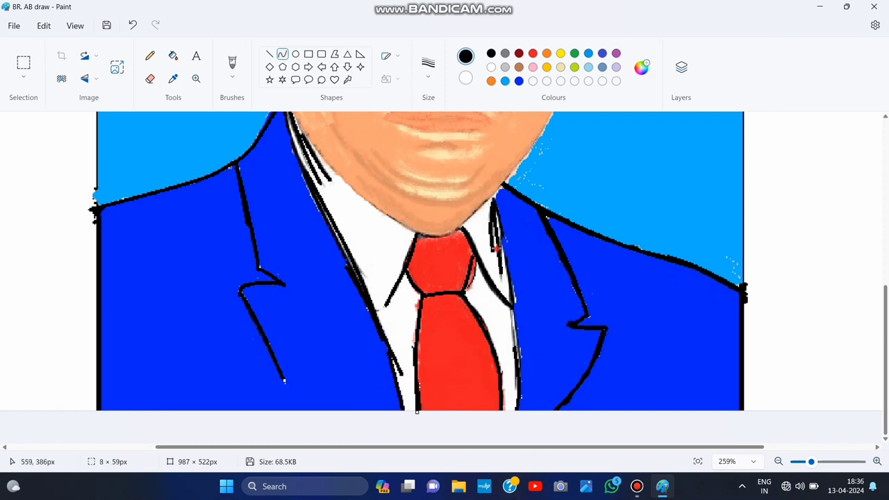
drag(497, 239, 498, 249)
click(511, 436)
Step: Outline the right jacket opening beside the shirt with black curves, and redraw the tie knot's right edge
mouse_move(496, 213)
mouse_down()
mouse_move(516, 270)
mouse_move(518, 374)
mouse_up()
click(504, 420)
click(515, 336)
click(519, 434)
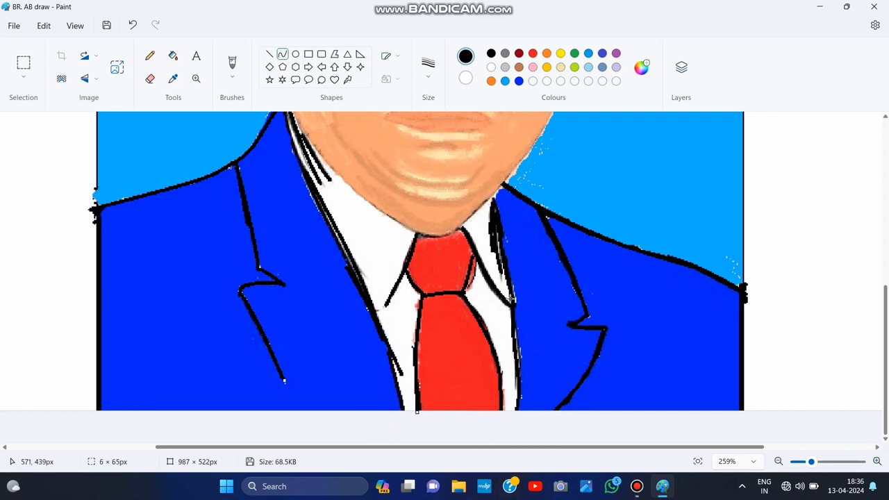
drag(514, 288, 517, 367)
scroll(568, 363, up, 3)
scroll(486, 312, down, 3)
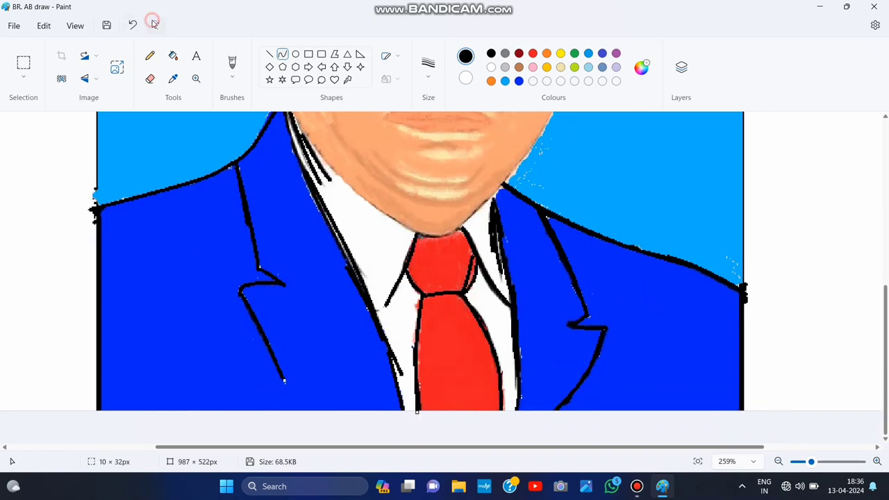
click(154, 23)
Step: Draw a black rectangular frame around the portrait and resize it to about 547 × 516 px
scroll(774, 213, up, 3)
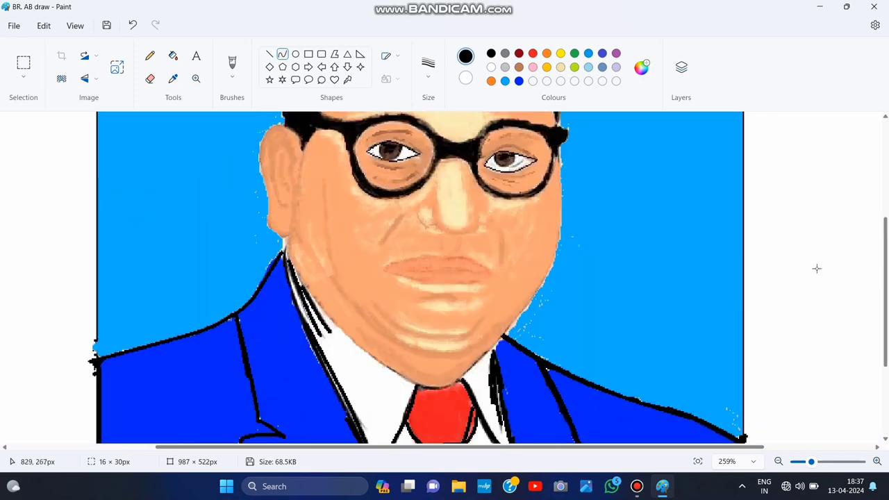
scroll(817, 268, up, 3)
click(698, 461)
drag(289, 132, 599, 412)
drag(599, 413, 602, 430)
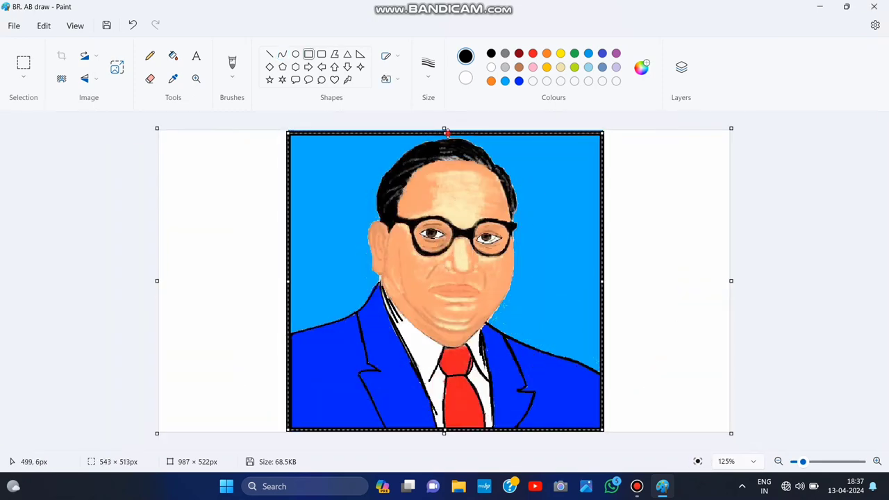
drag(445, 134, 446, 131)
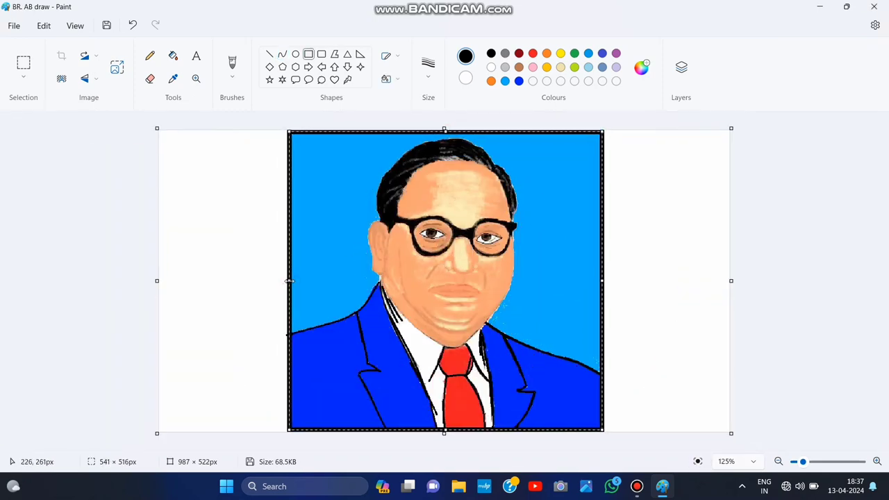
drag(289, 281, 288, 281)
drag(602, 281, 605, 281)
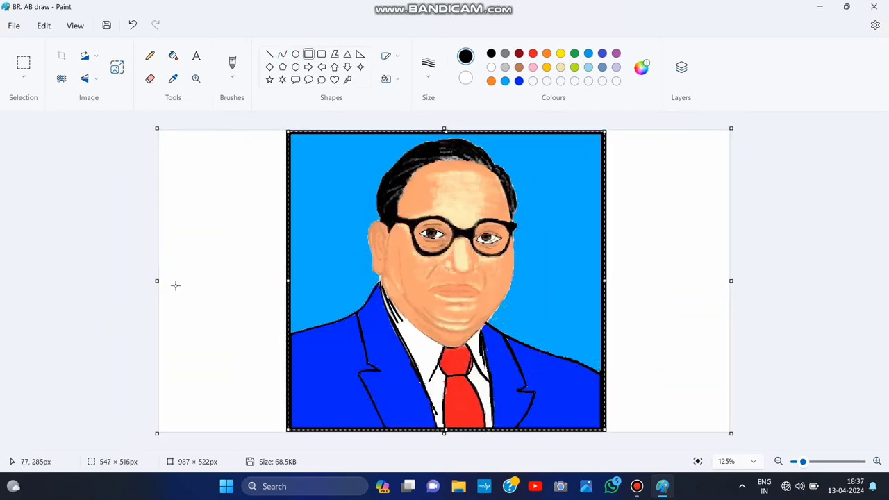
click(175, 286)
Step: Try filling the portrait's background with black and with another blue, and undo the fills
click(173, 55)
click(527, 162)
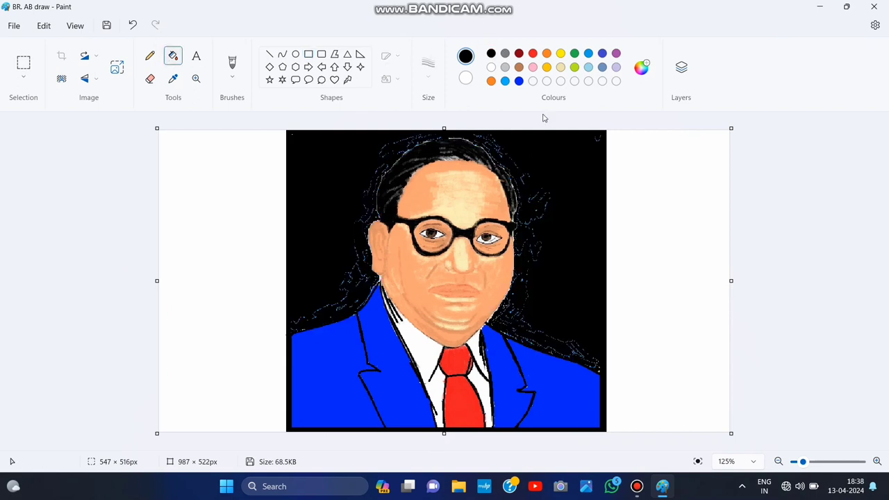
click(588, 54)
click(589, 153)
click(136, 28)
click(137, 29)
Step: Fill the white canvas areas on both sides of the framed portrait with black
click(491, 53)
click(667, 278)
click(197, 193)
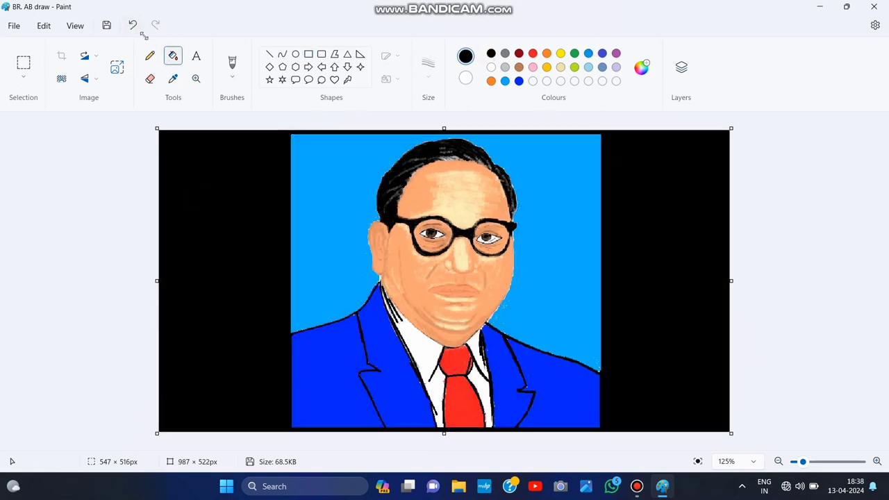